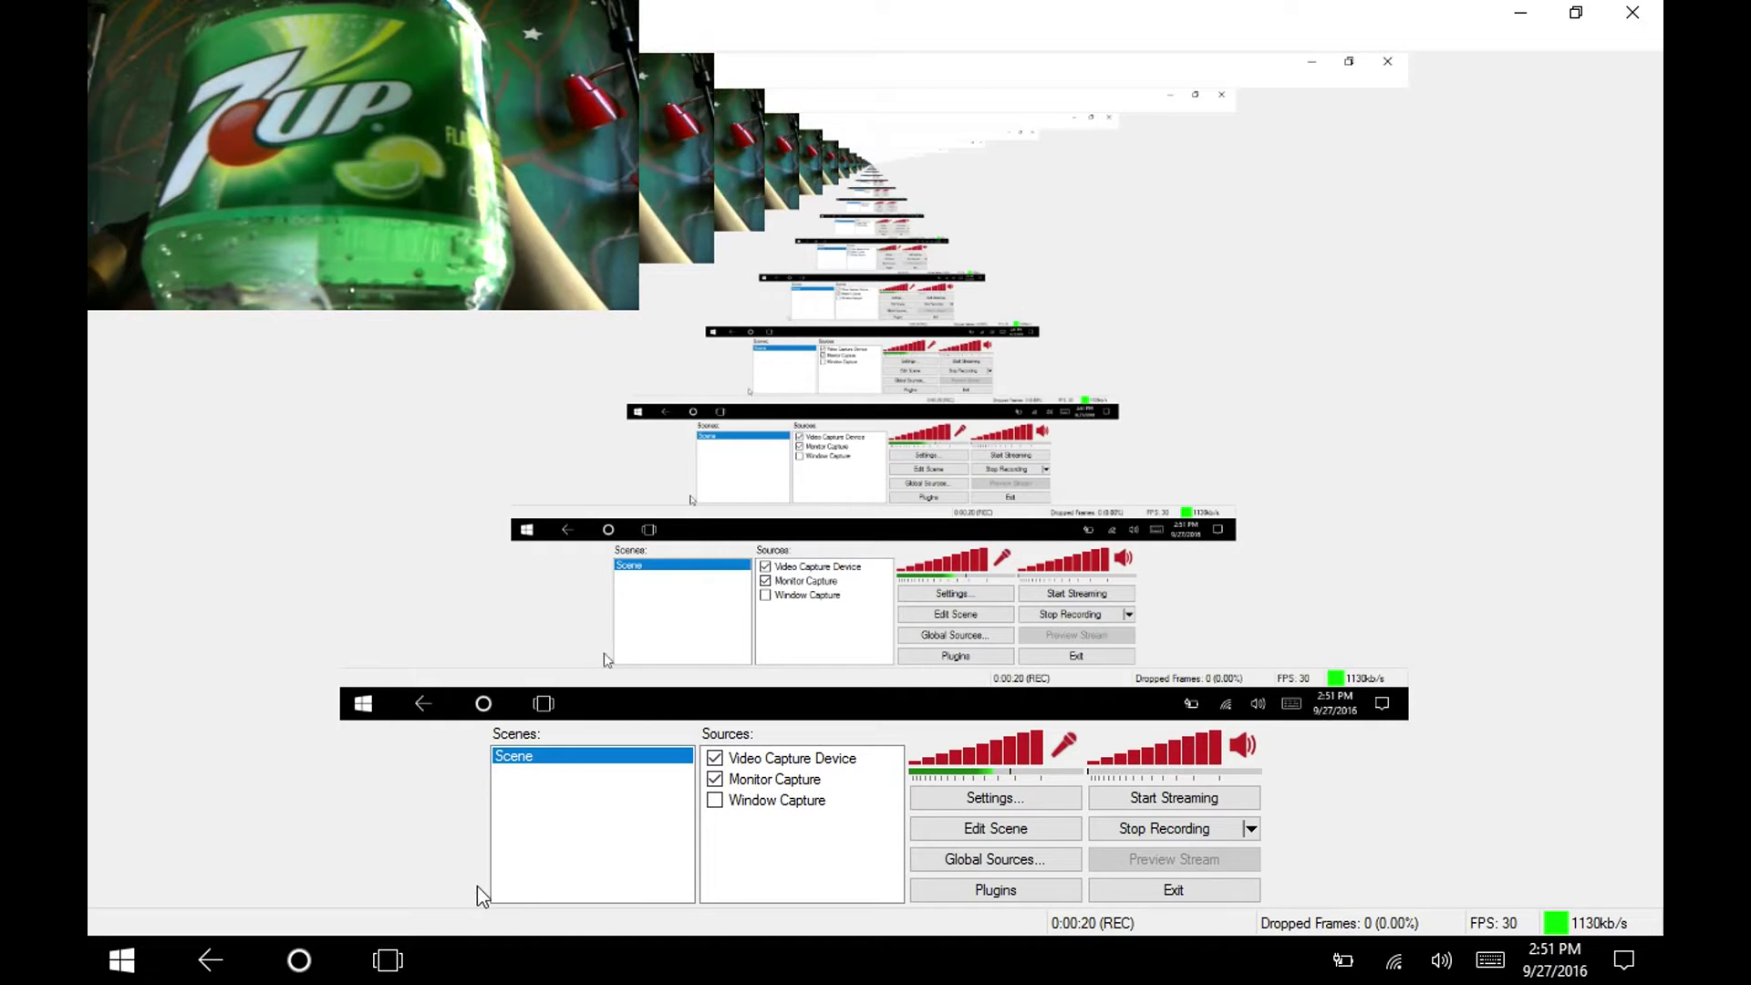
Step: Switch via Task View to the Edge window showing Bing's 7up image results
left_click(388, 961)
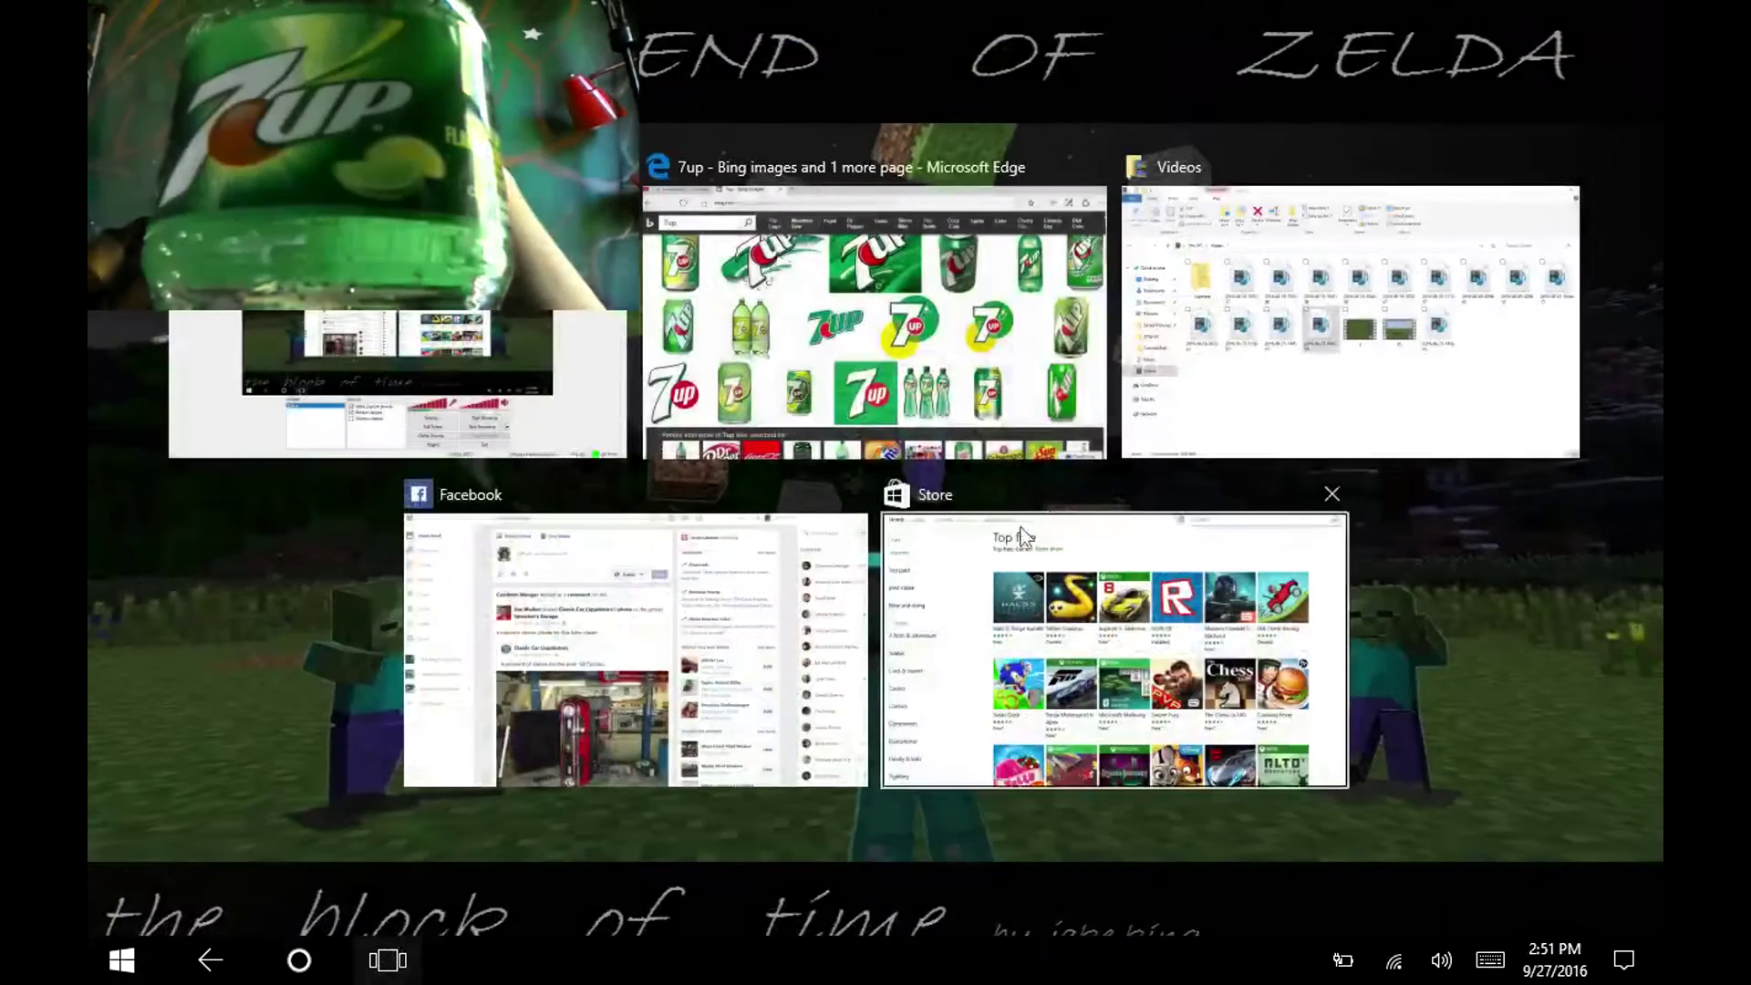
left_click(897, 290)
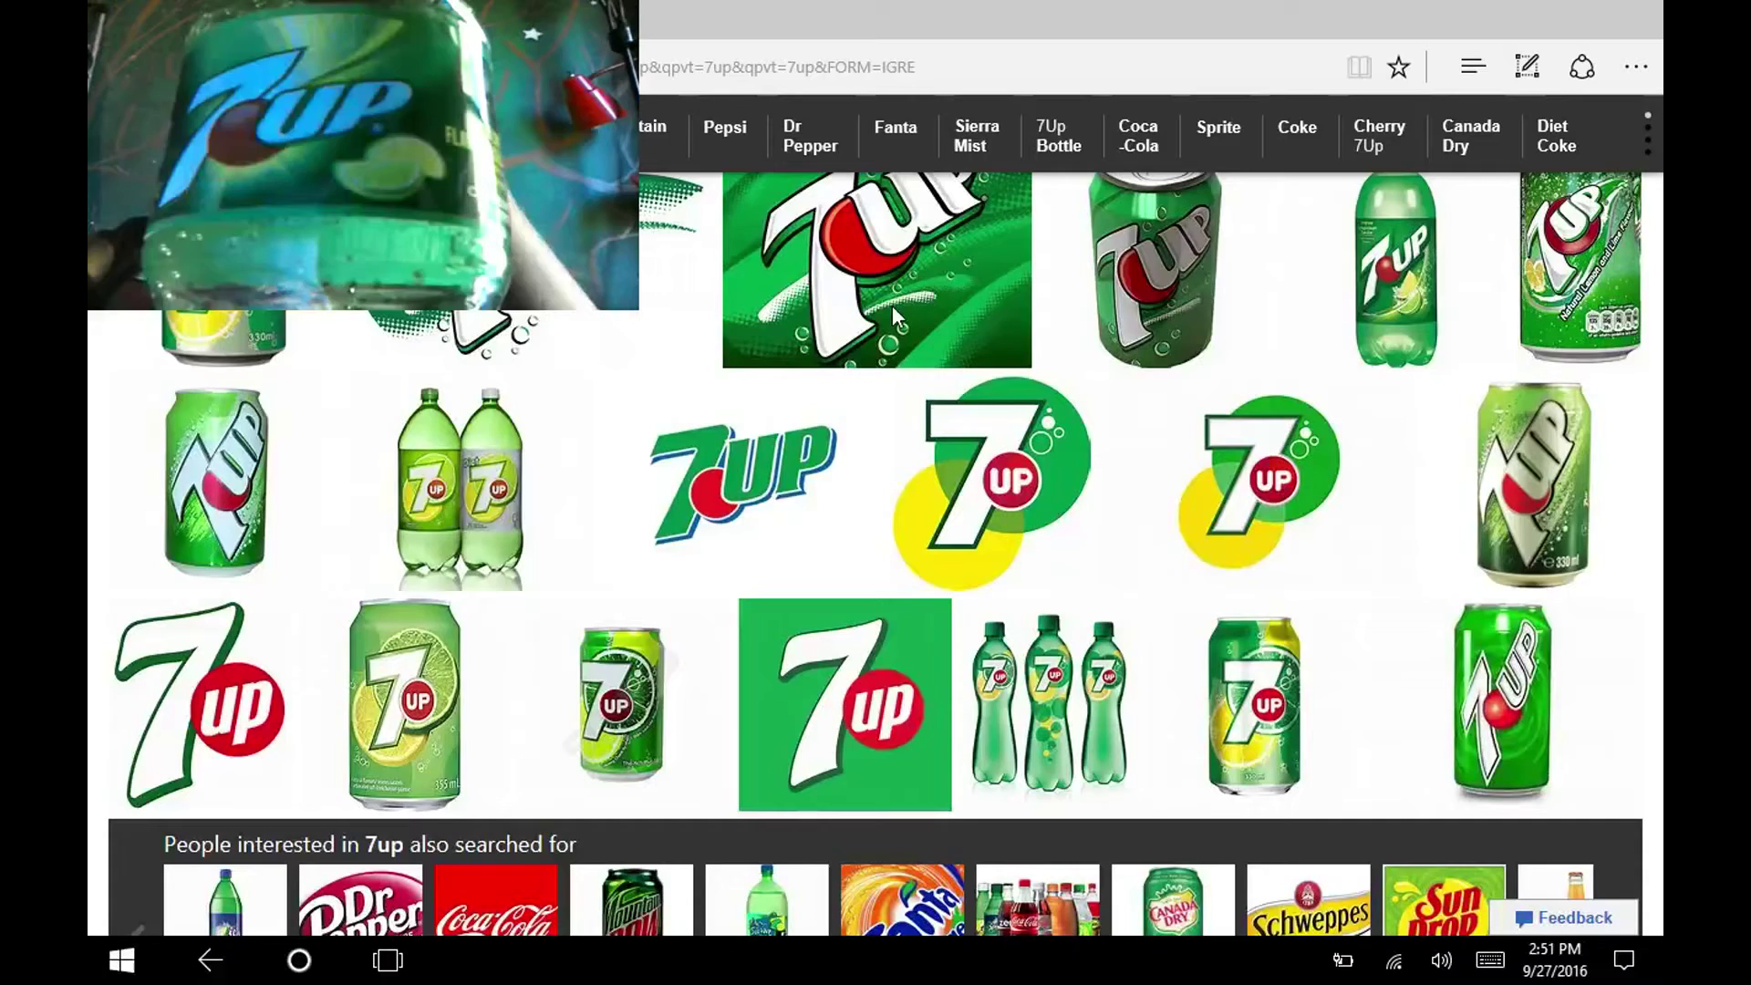
scroll(889, 356, "down", 2)
scroll(903, 410, "down", 3)
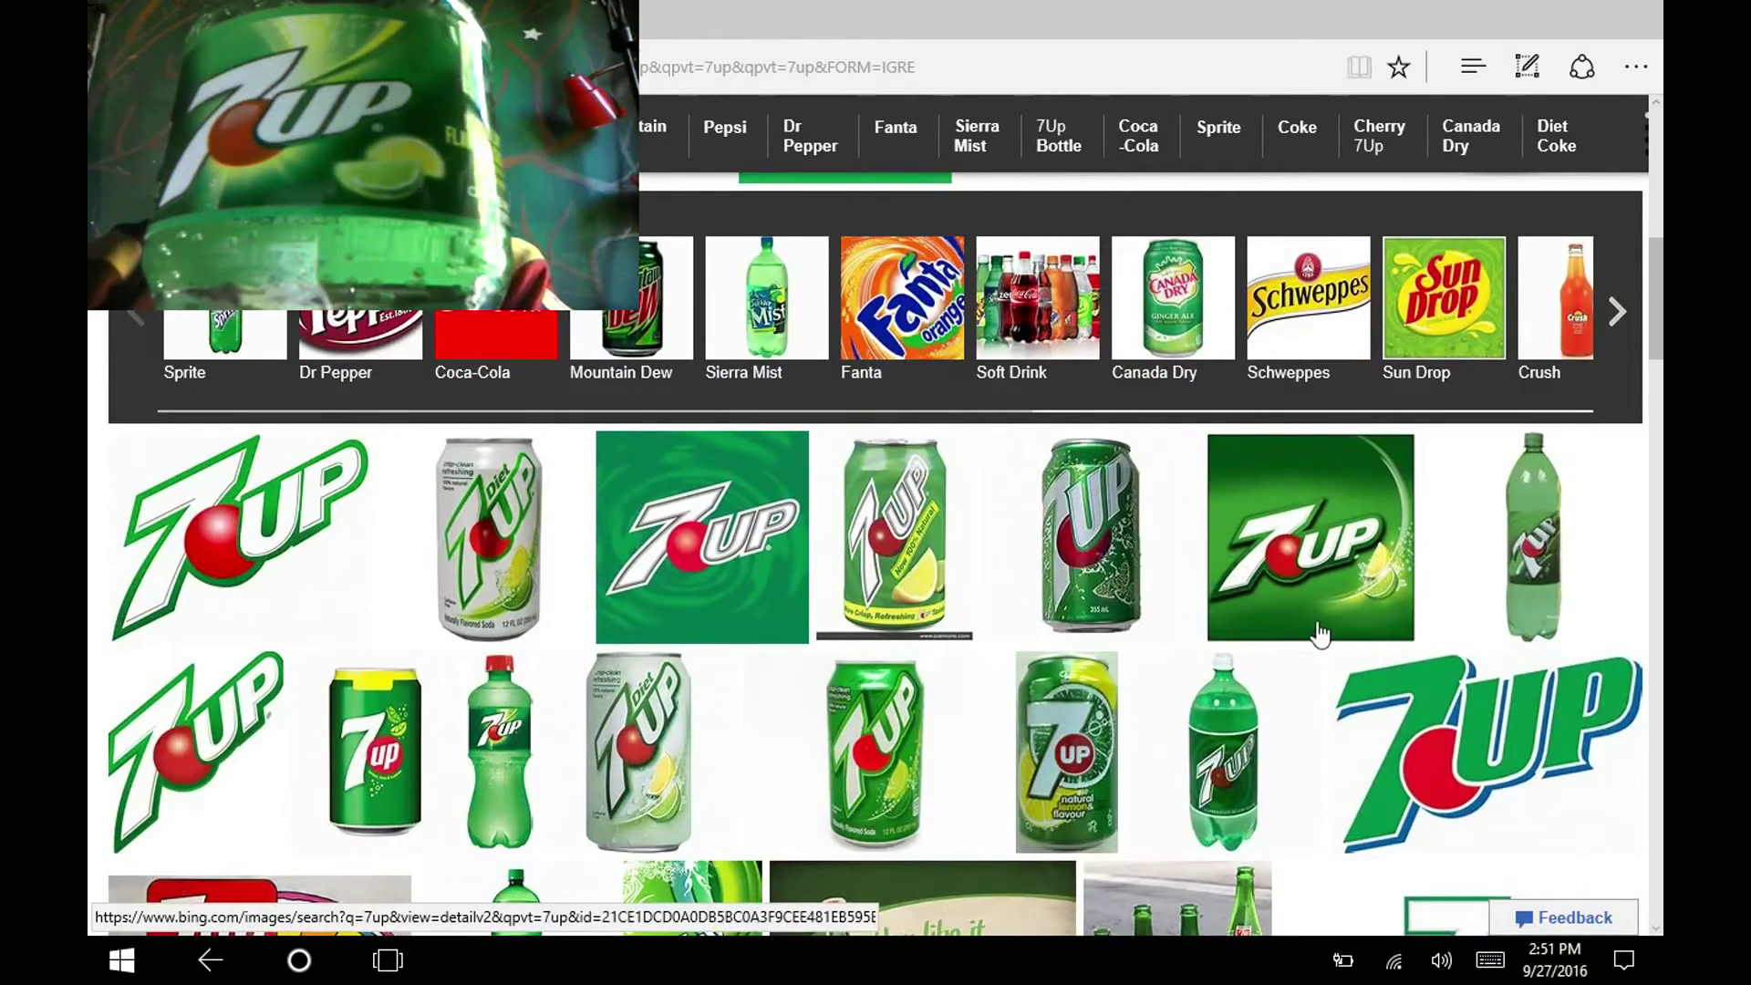
scroll(1321, 634, "down", 1)
scroll(1327, 637, "down", 1)
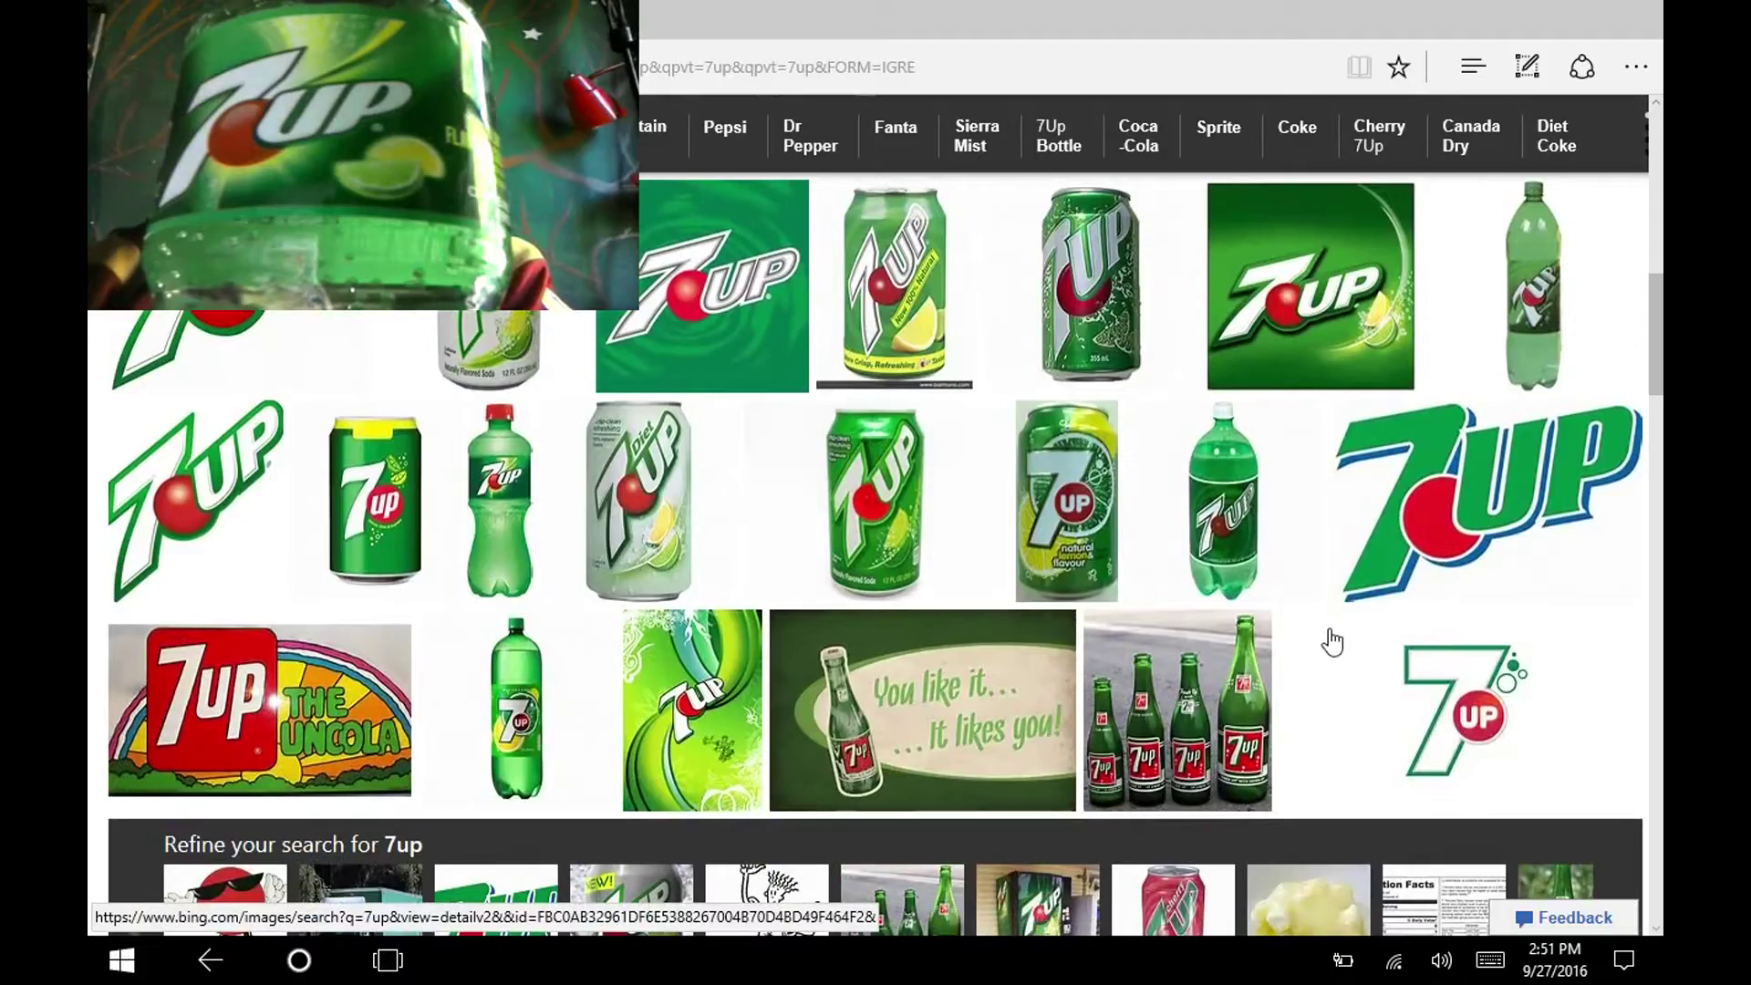
scroll(1320, 645, "down", 2)
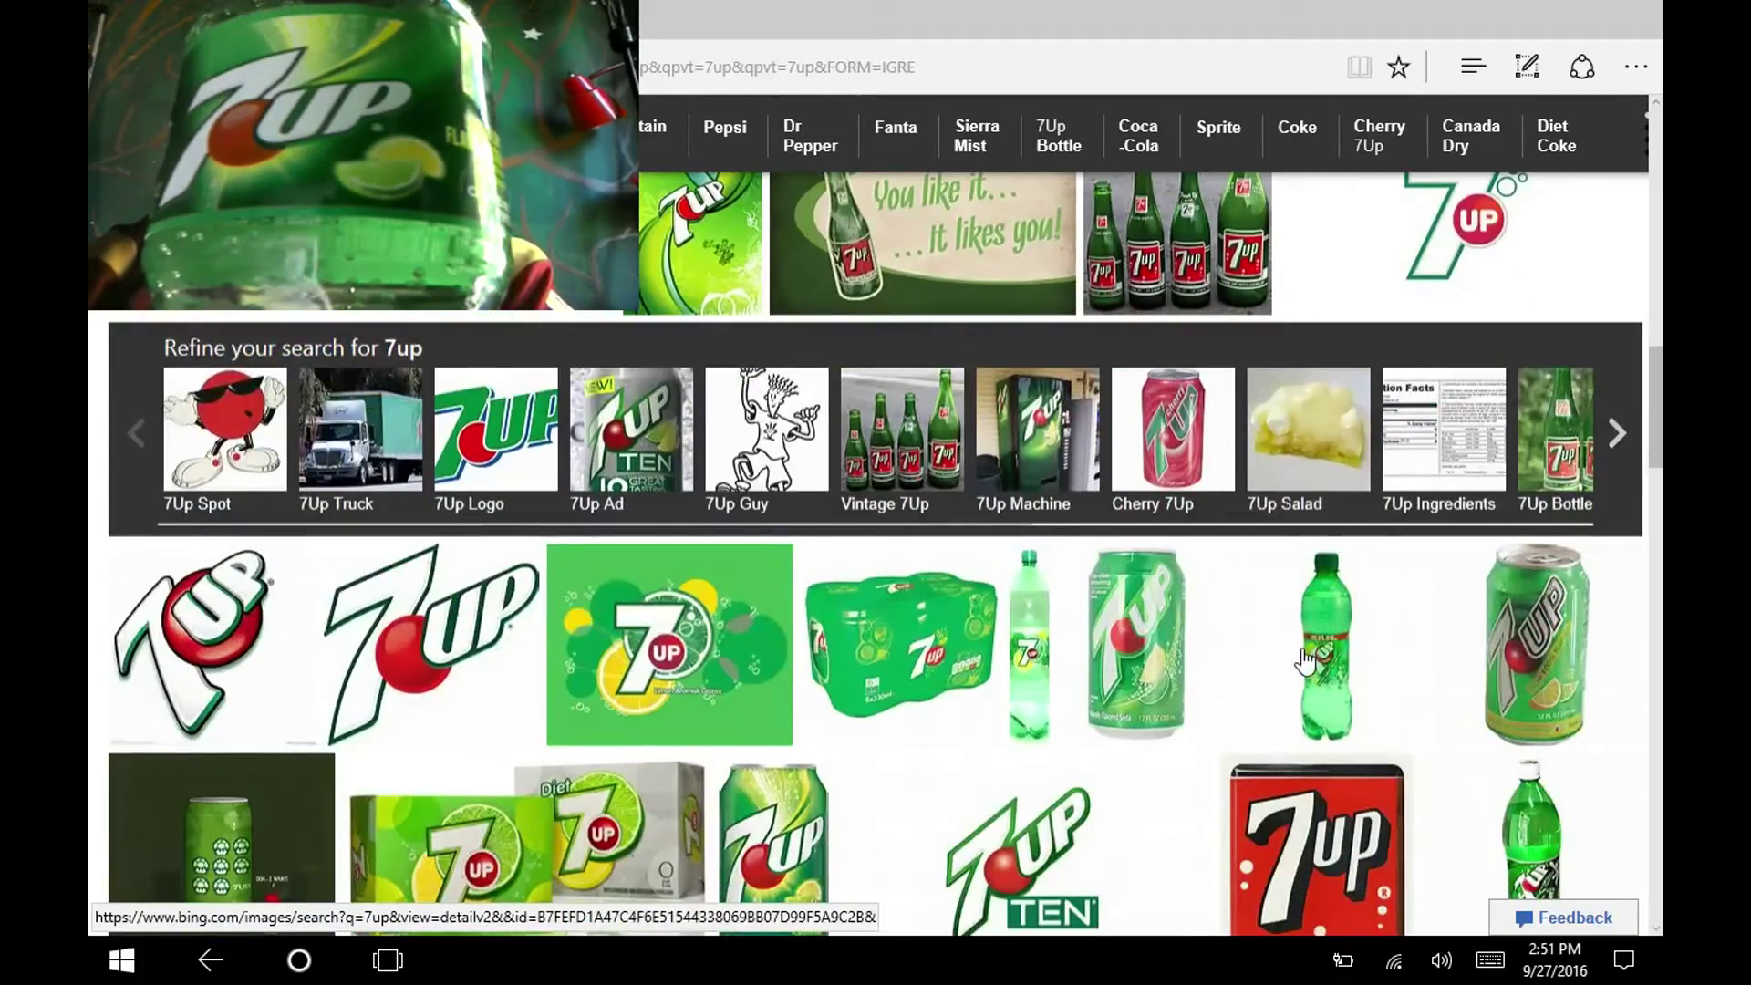
scroll(1303, 662, "down", 1)
scroll(1300, 644, "down", 2)
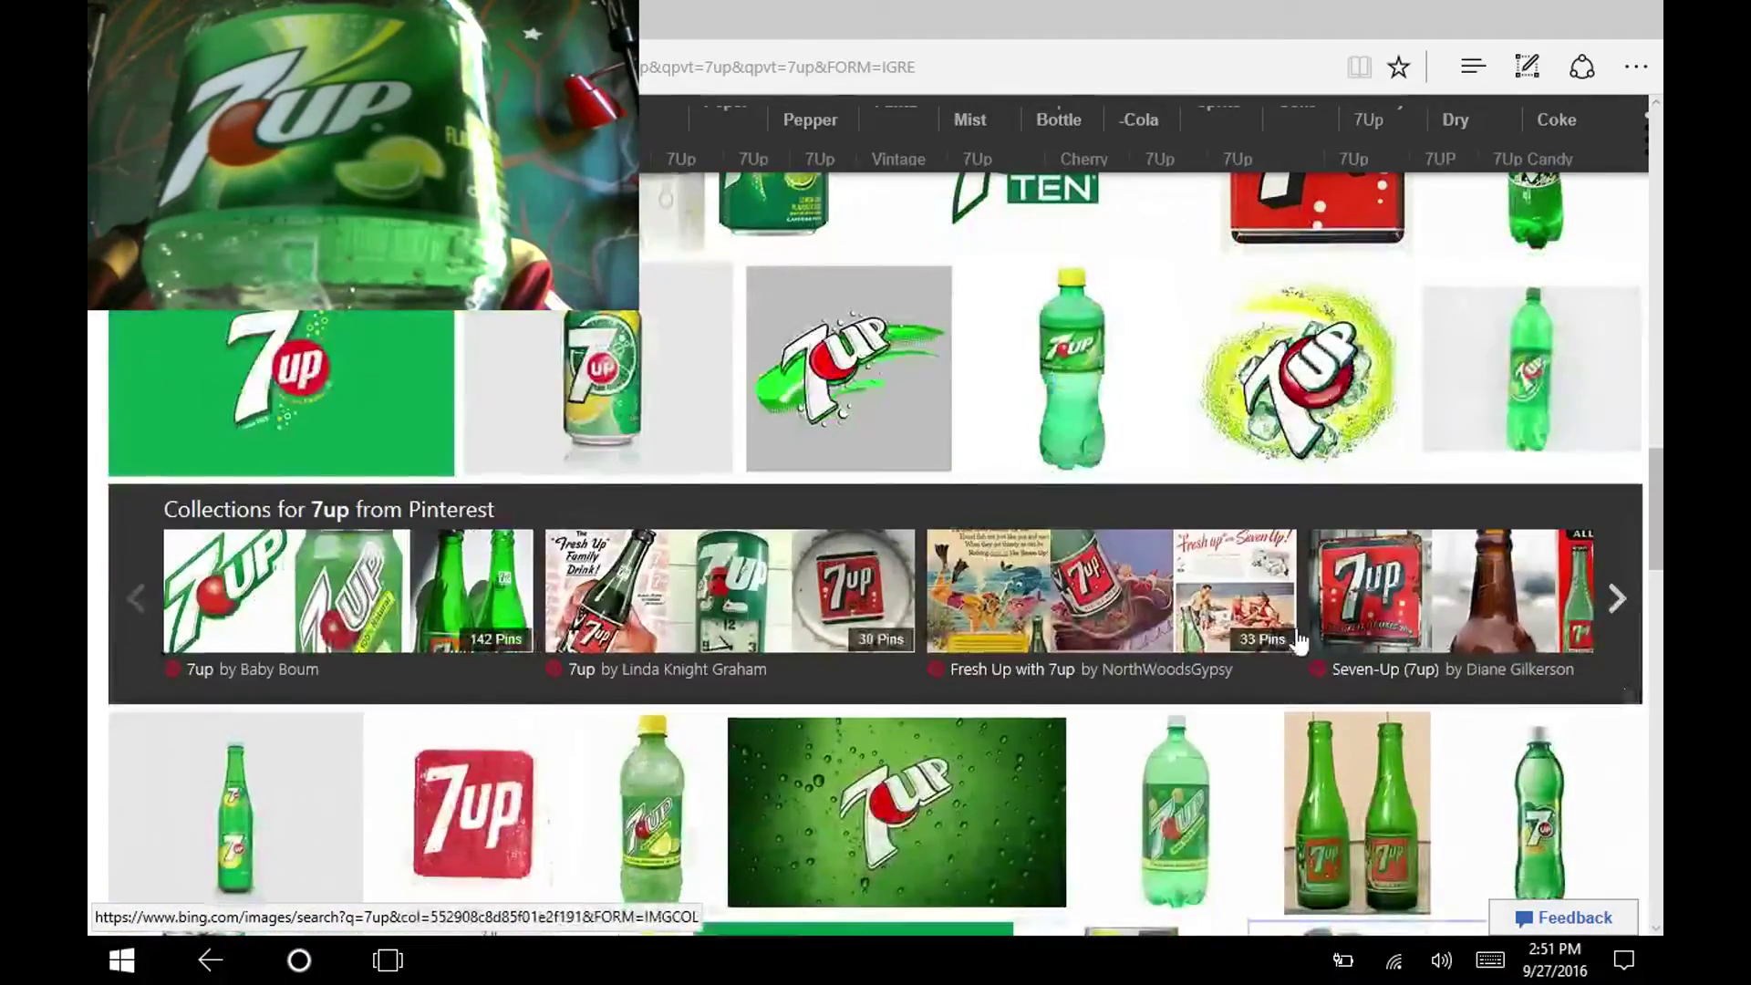
scroll(1299, 632, "down", 1)
scroll(1298, 633, "down", 1)
scroll(1296, 638, "down", 2)
scroll(1293, 643, "down", 1)
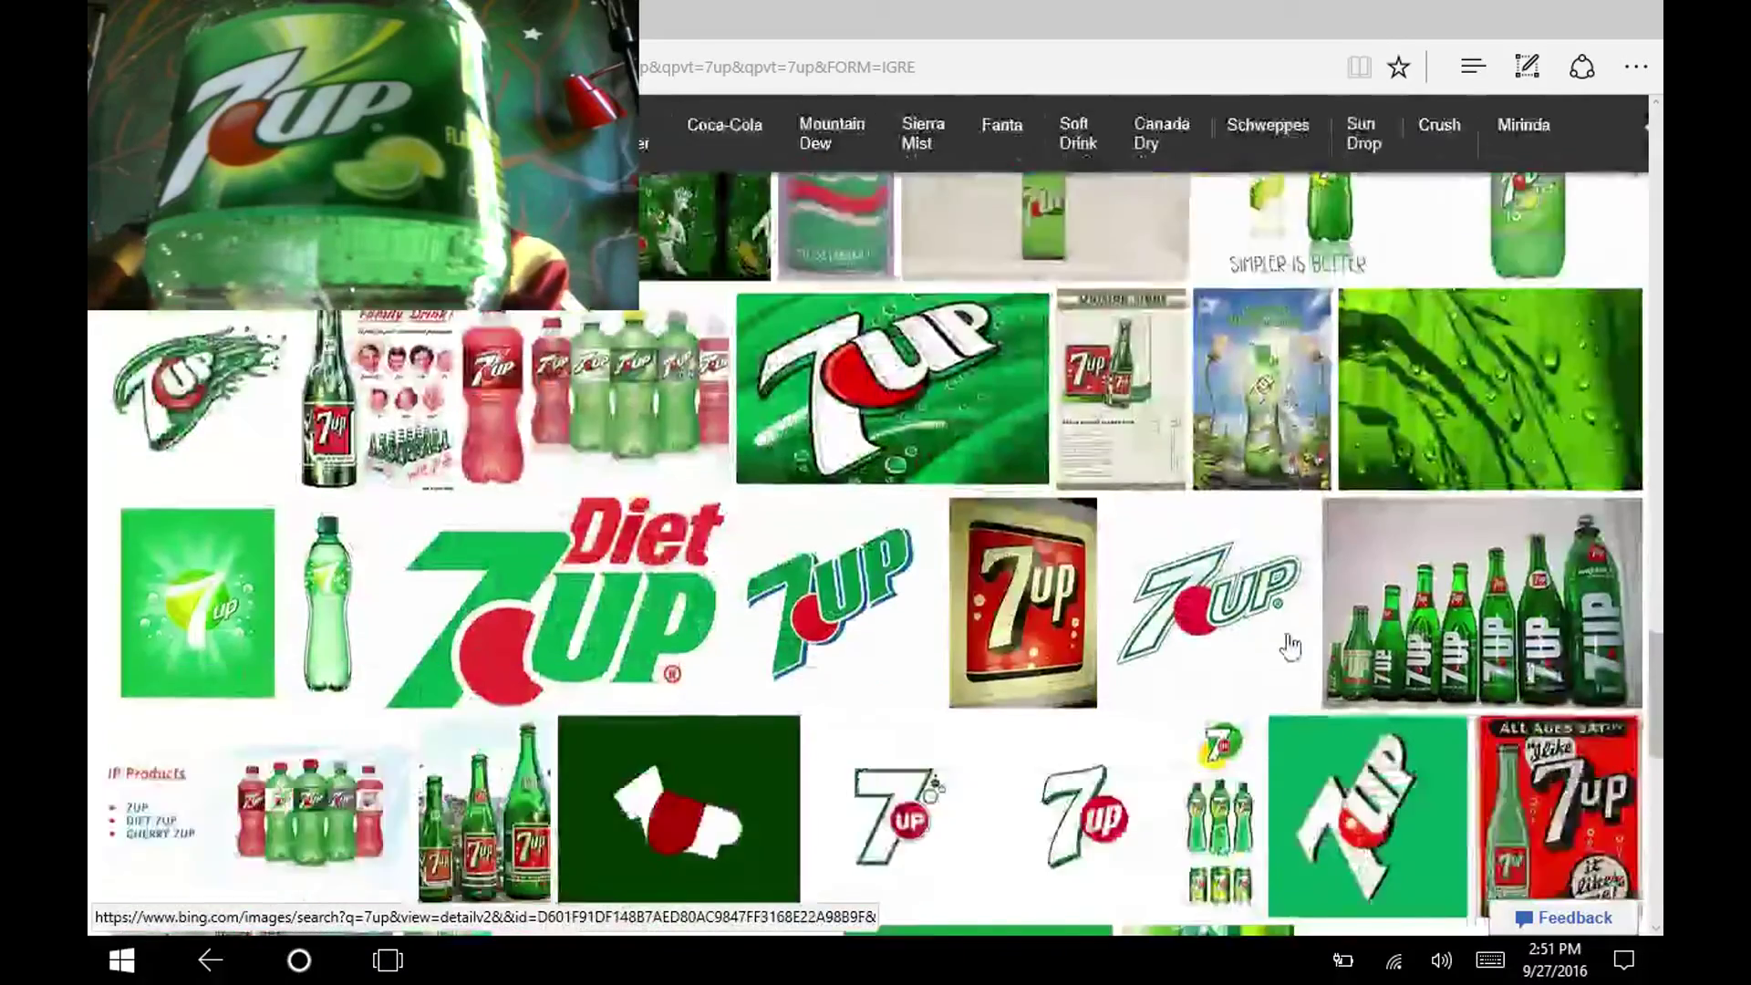
scroll(1290, 649, "down", 1)
scroll(1273, 630, "down", 2)
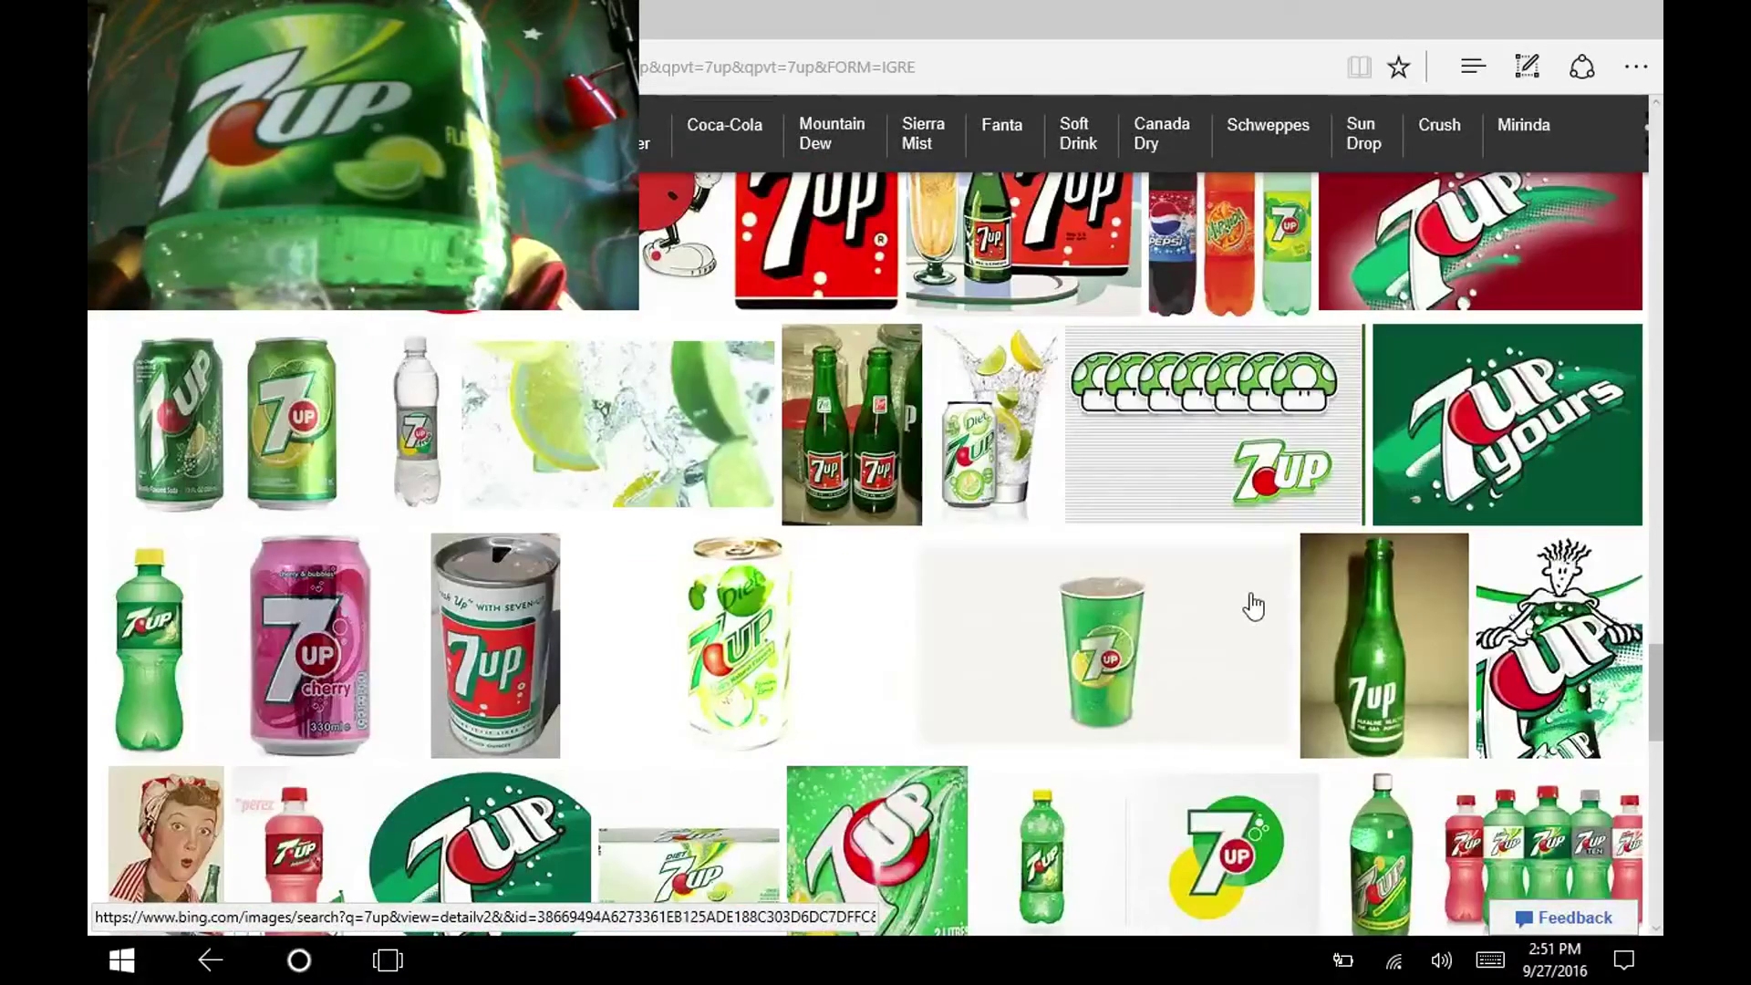
mouse_move(1383, 644)
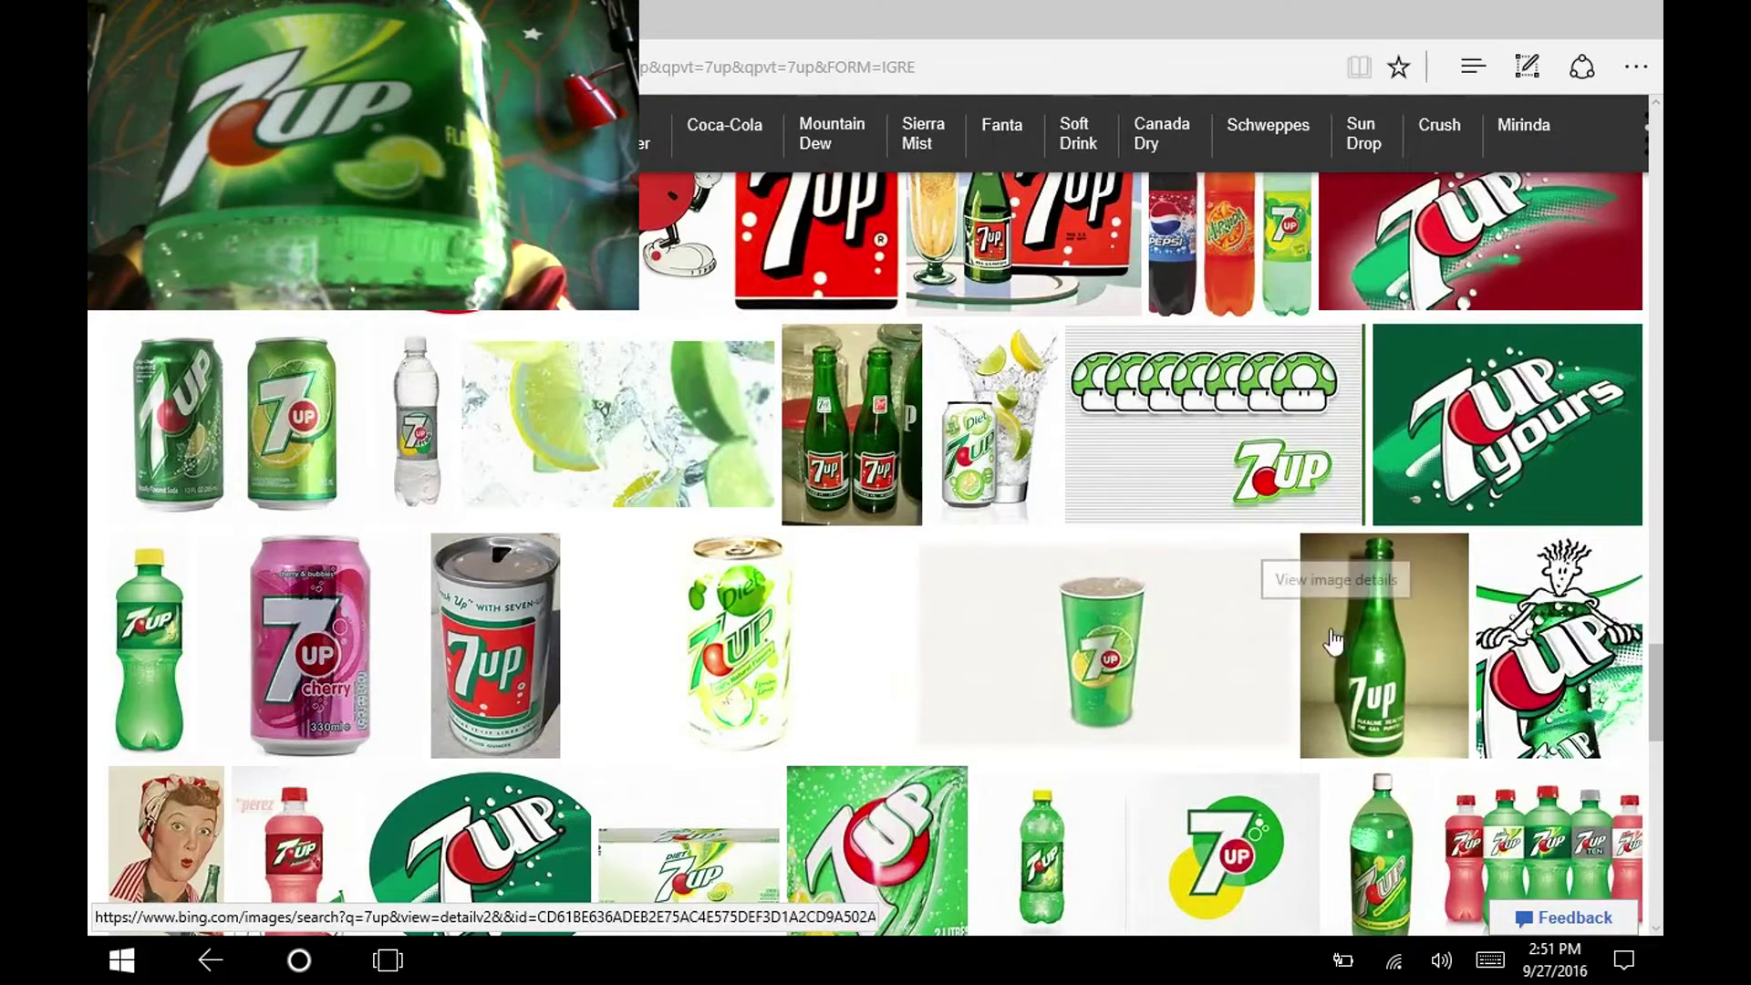
scroll(1232, 623, "down", 5)
scroll(1134, 607, "down", 3)
scroll(1123, 606, "down", 5)
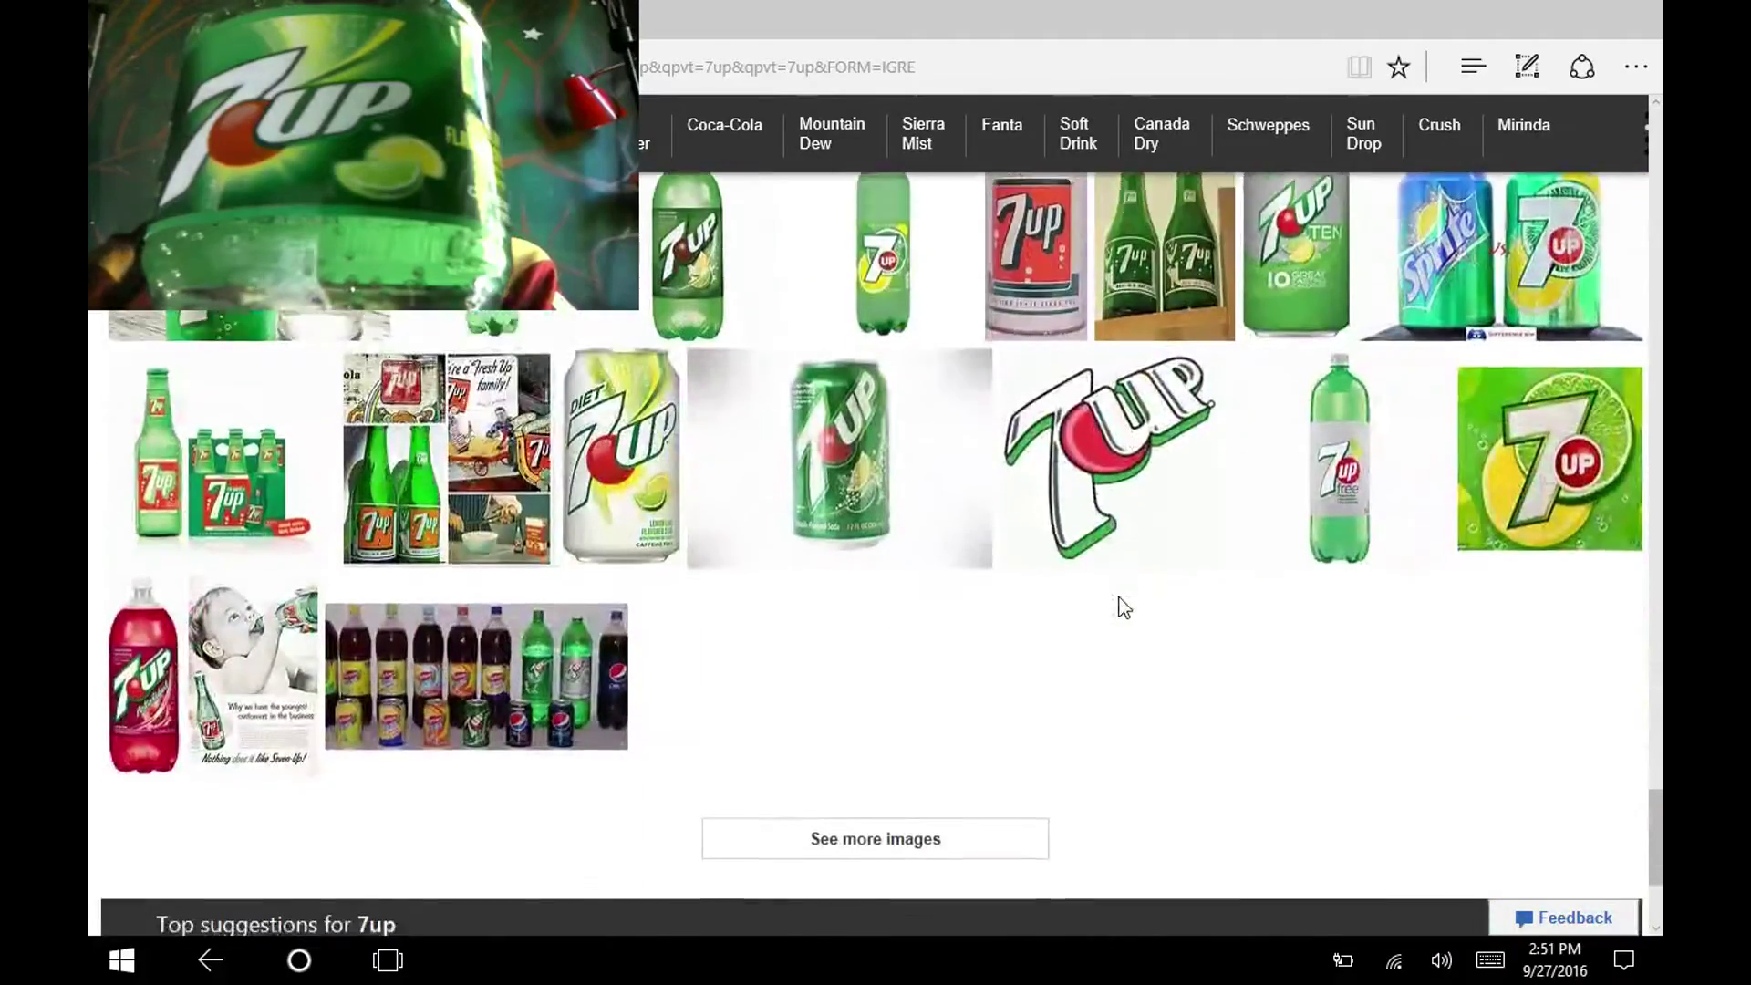
scroll(1121, 605, "down", 1)
scroll(1116, 606, "up", 3)
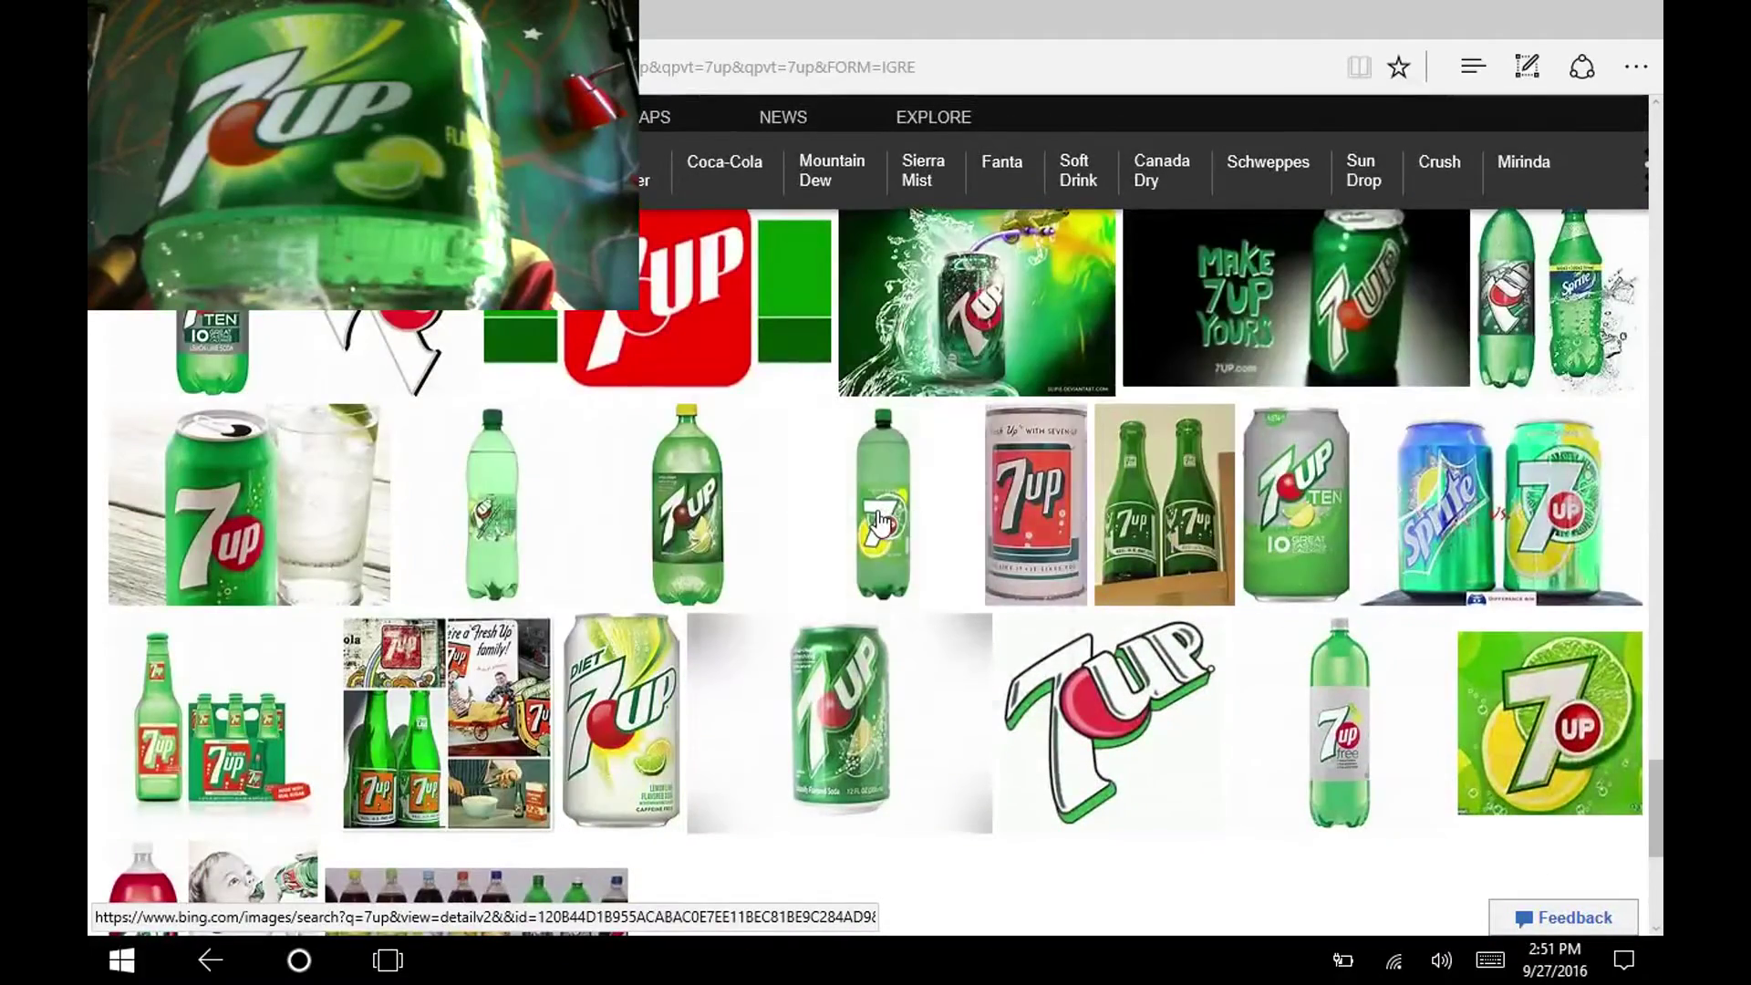
mouse_move(492, 505)
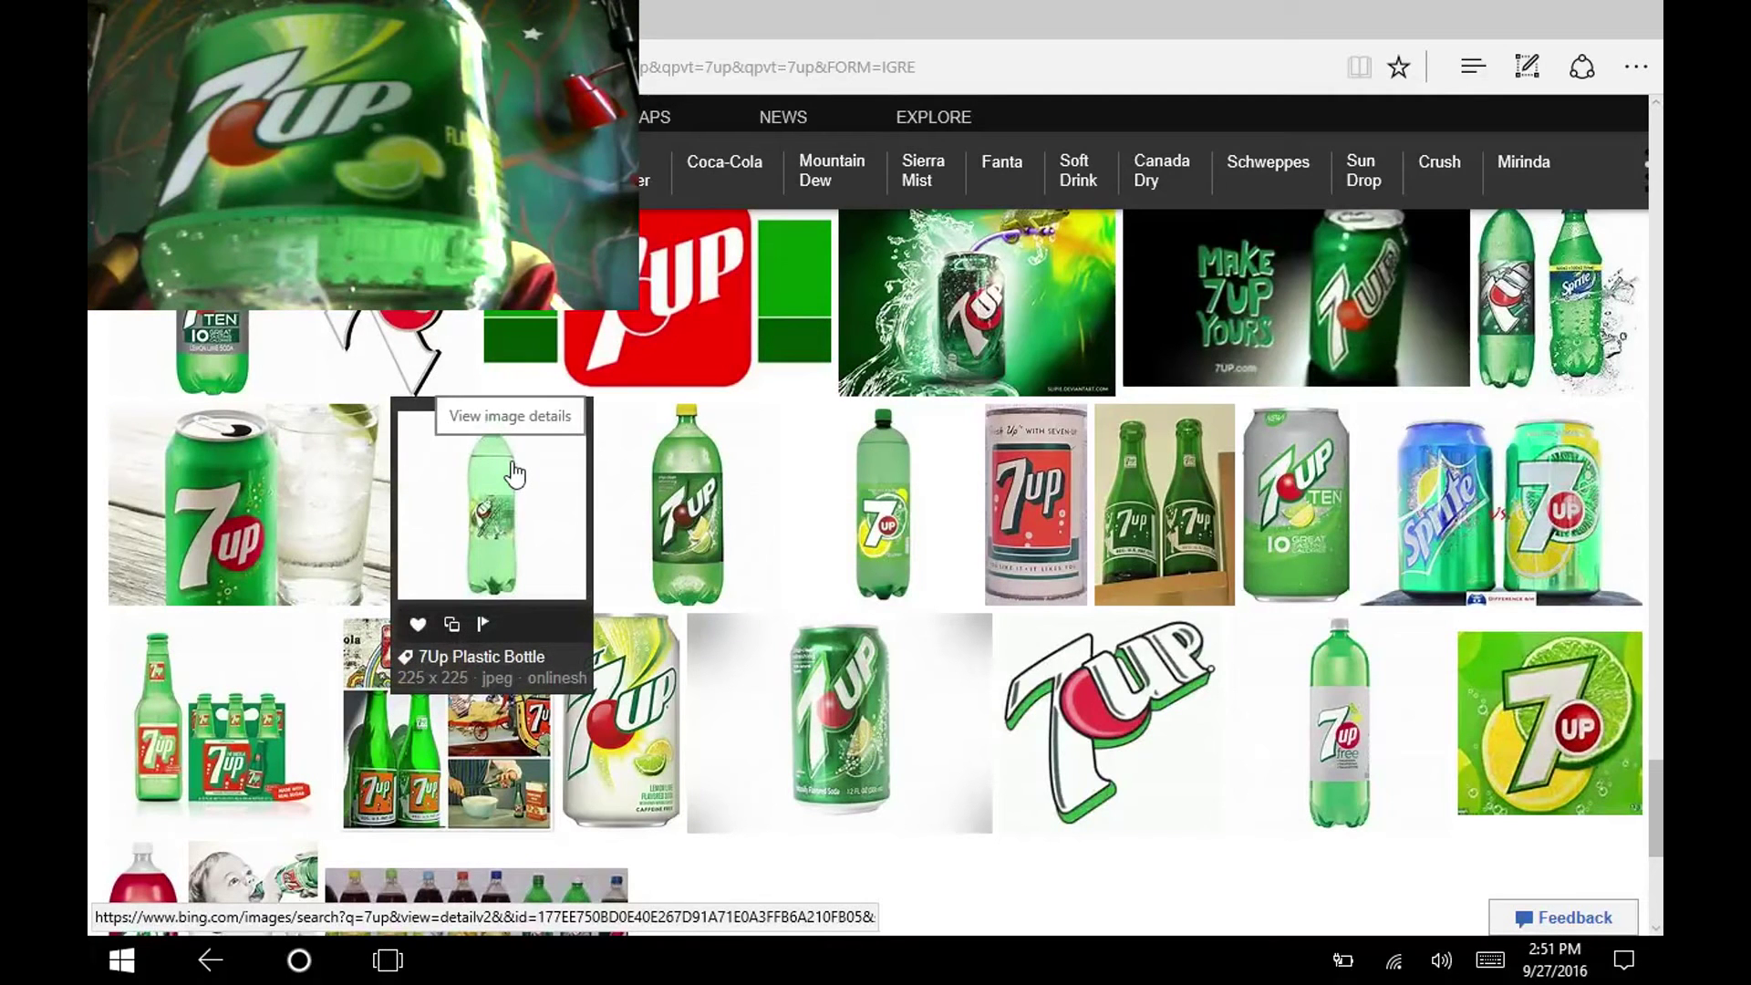
scroll(1423, 797, "down", 4)
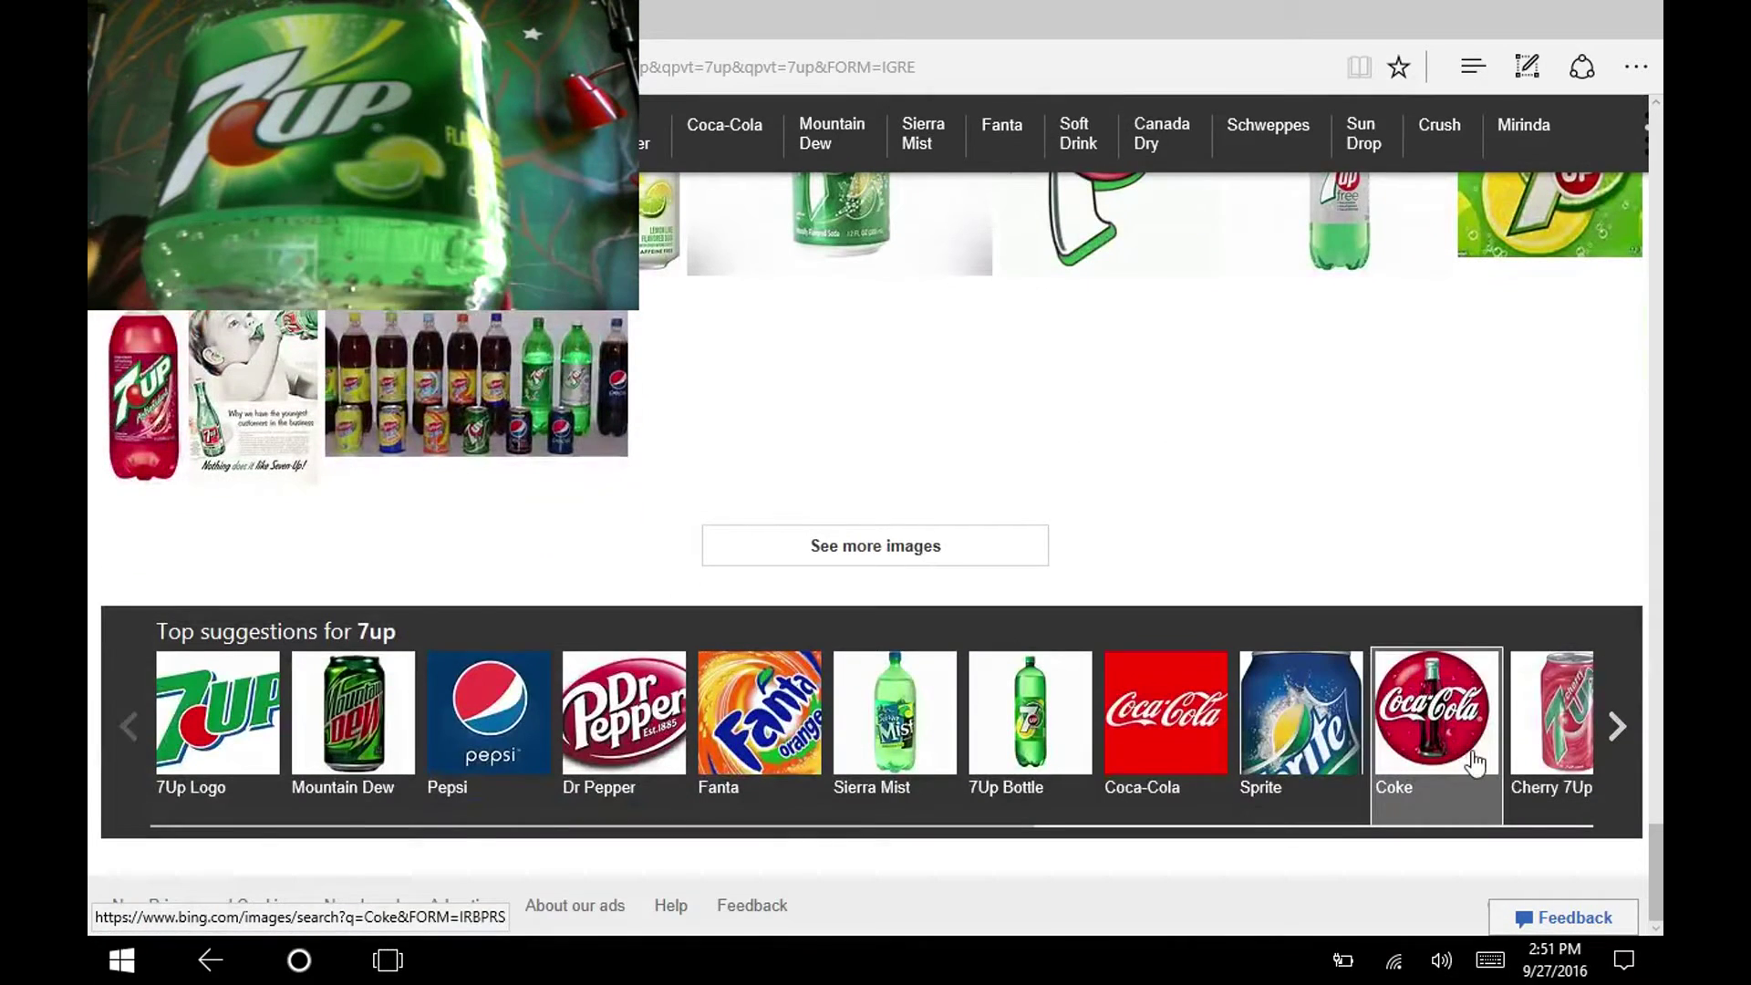
Step: Load the extra 7up images with the See more images button
left_click(1000, 544)
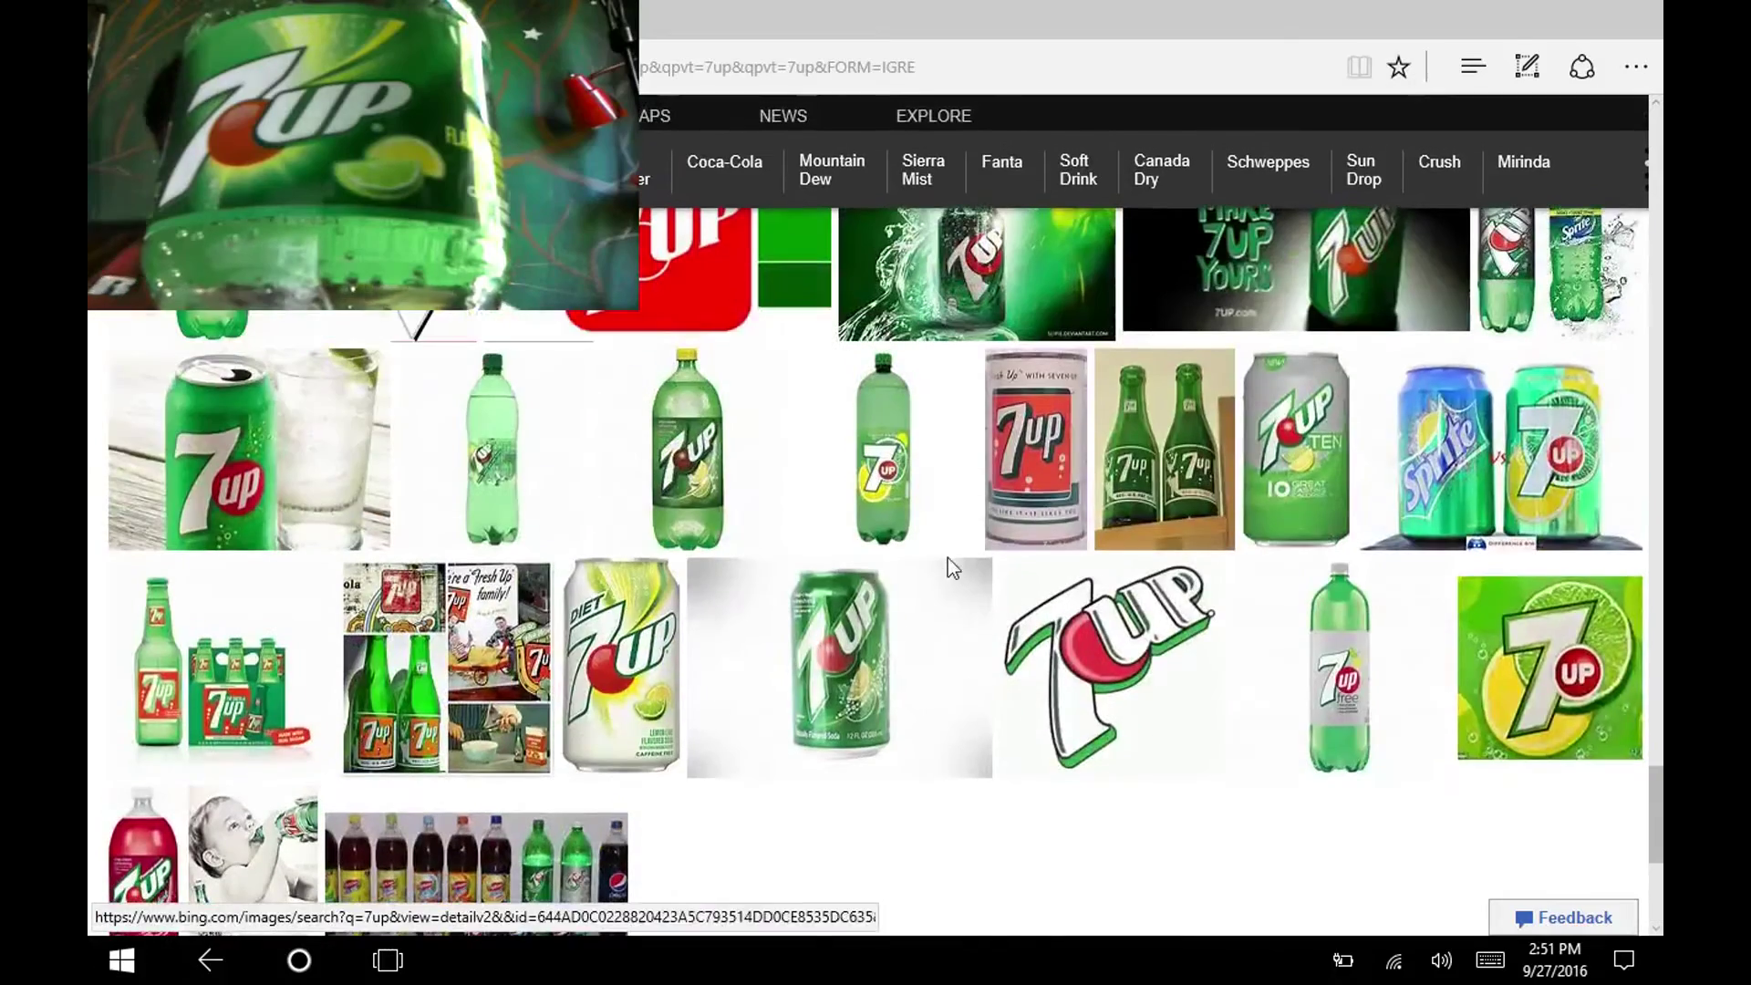
scroll(742, 763, "up", 1)
scroll(726, 704, "up", 3)
scroll(726, 704, "up", 3)
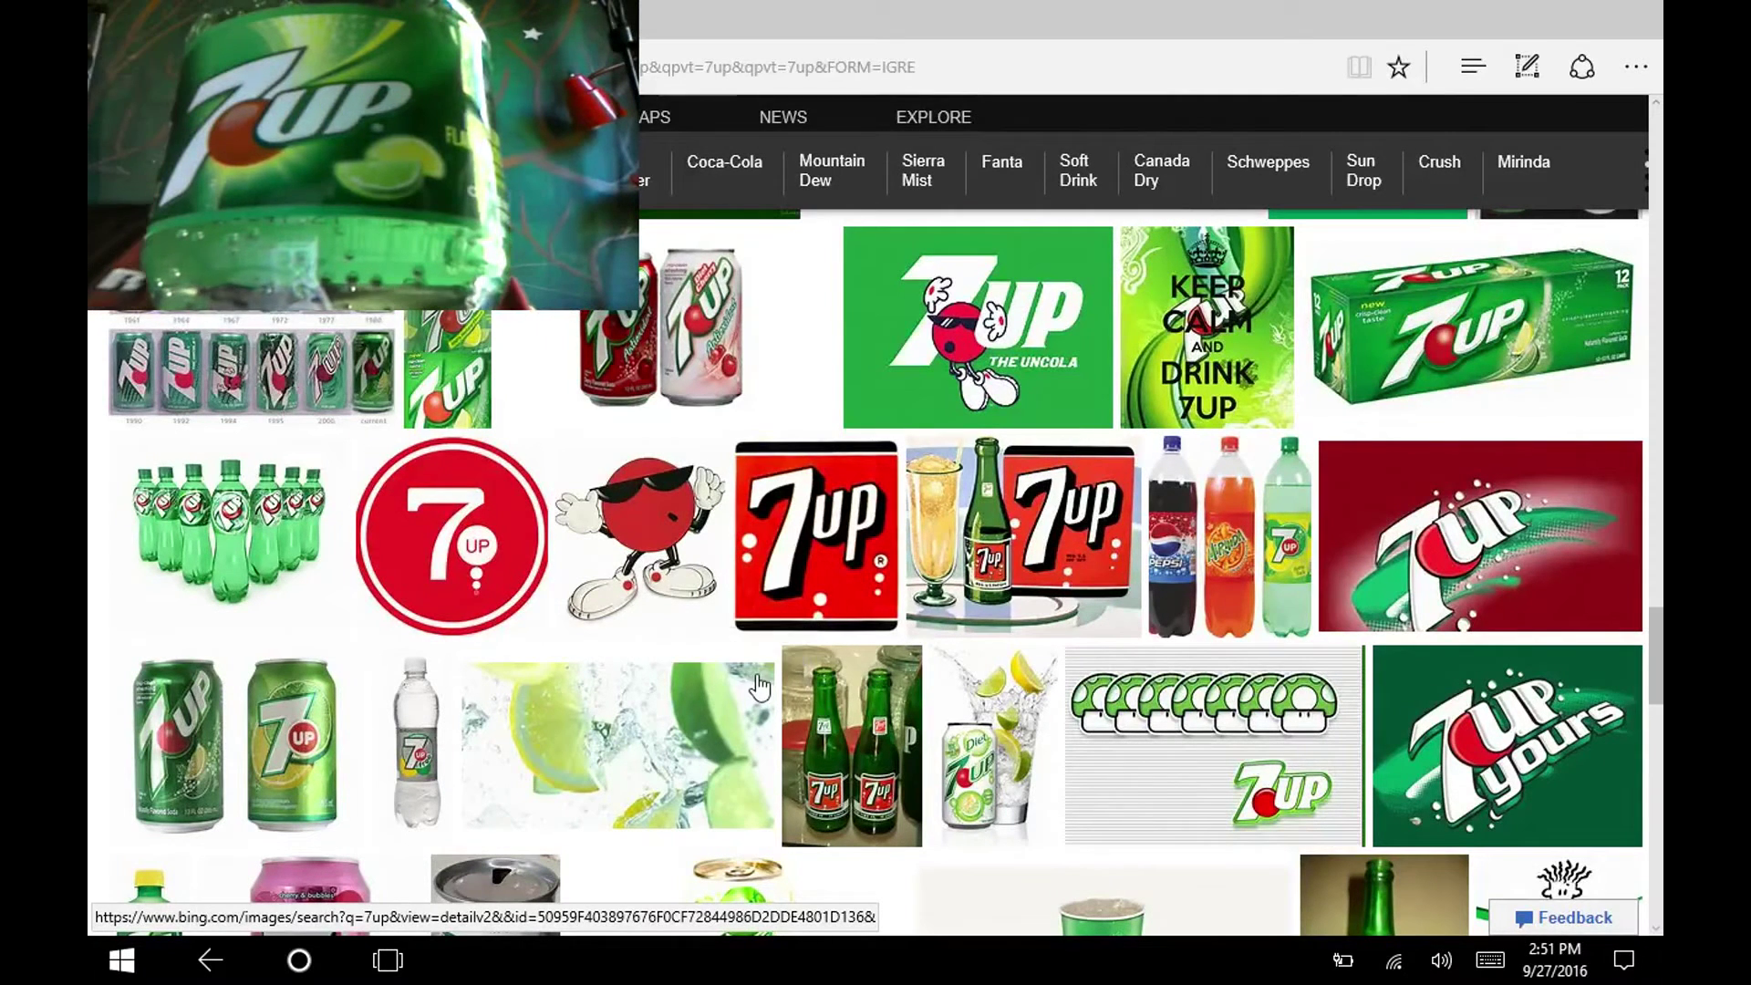
scroll(761, 693, "up", 1)
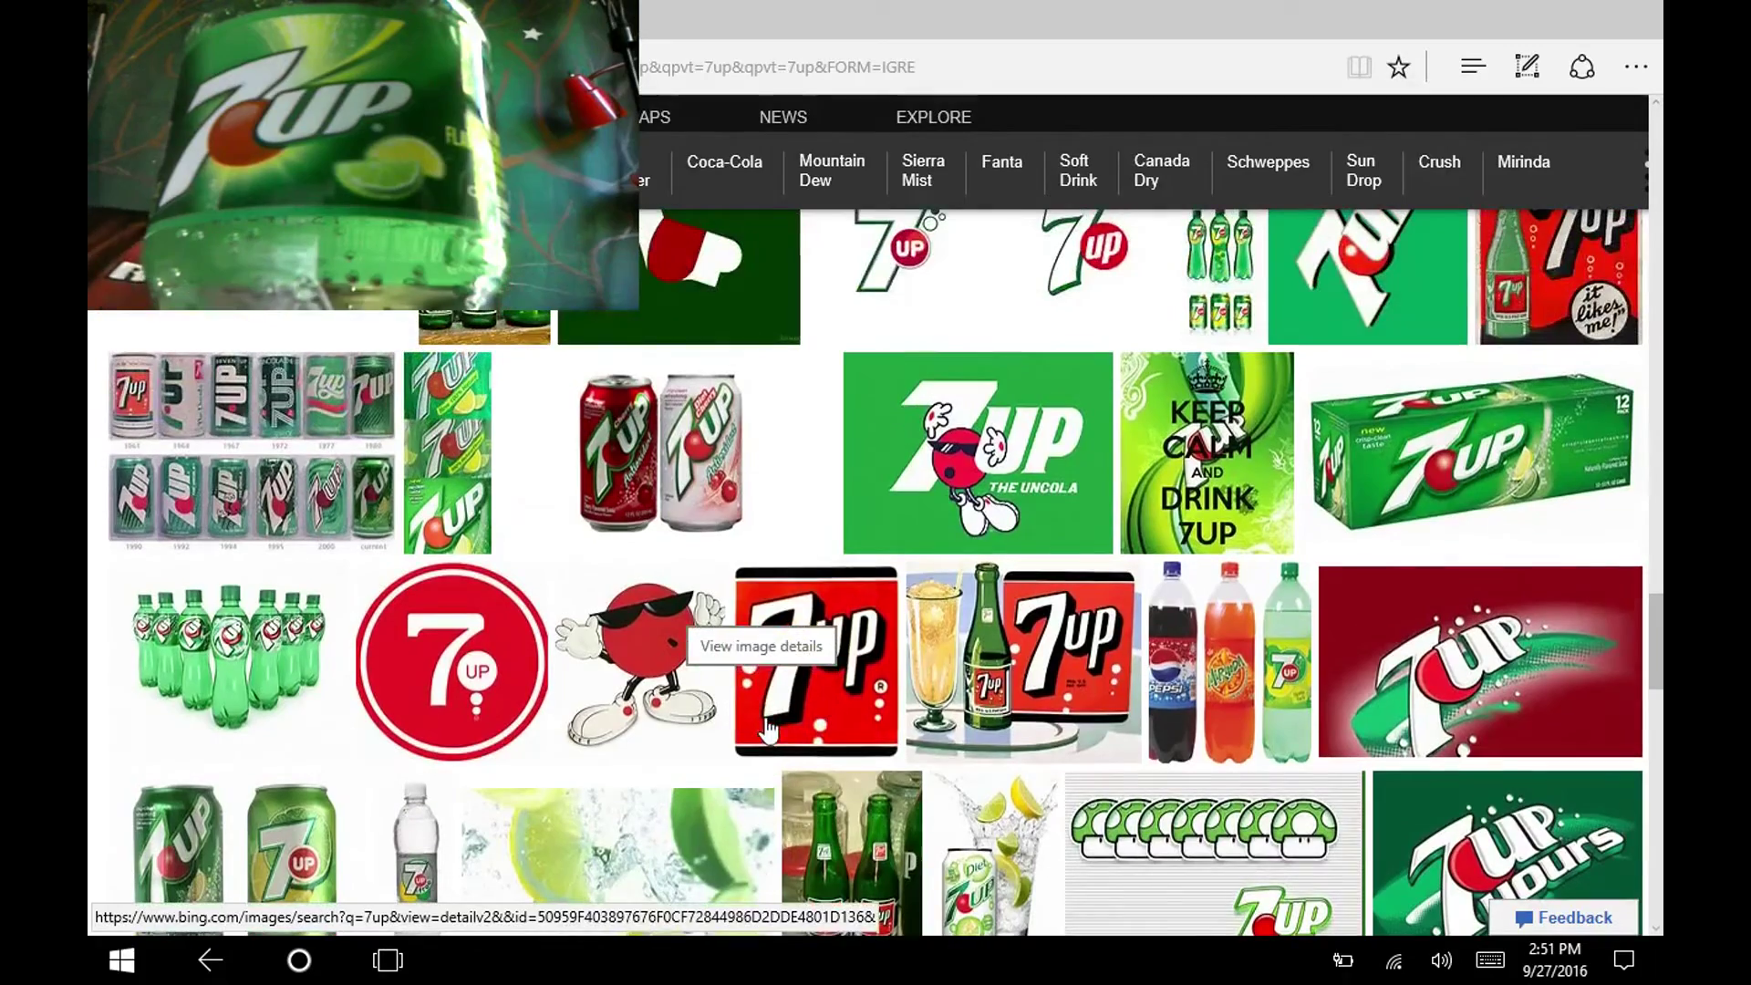
scroll(773, 712, "down", 3)
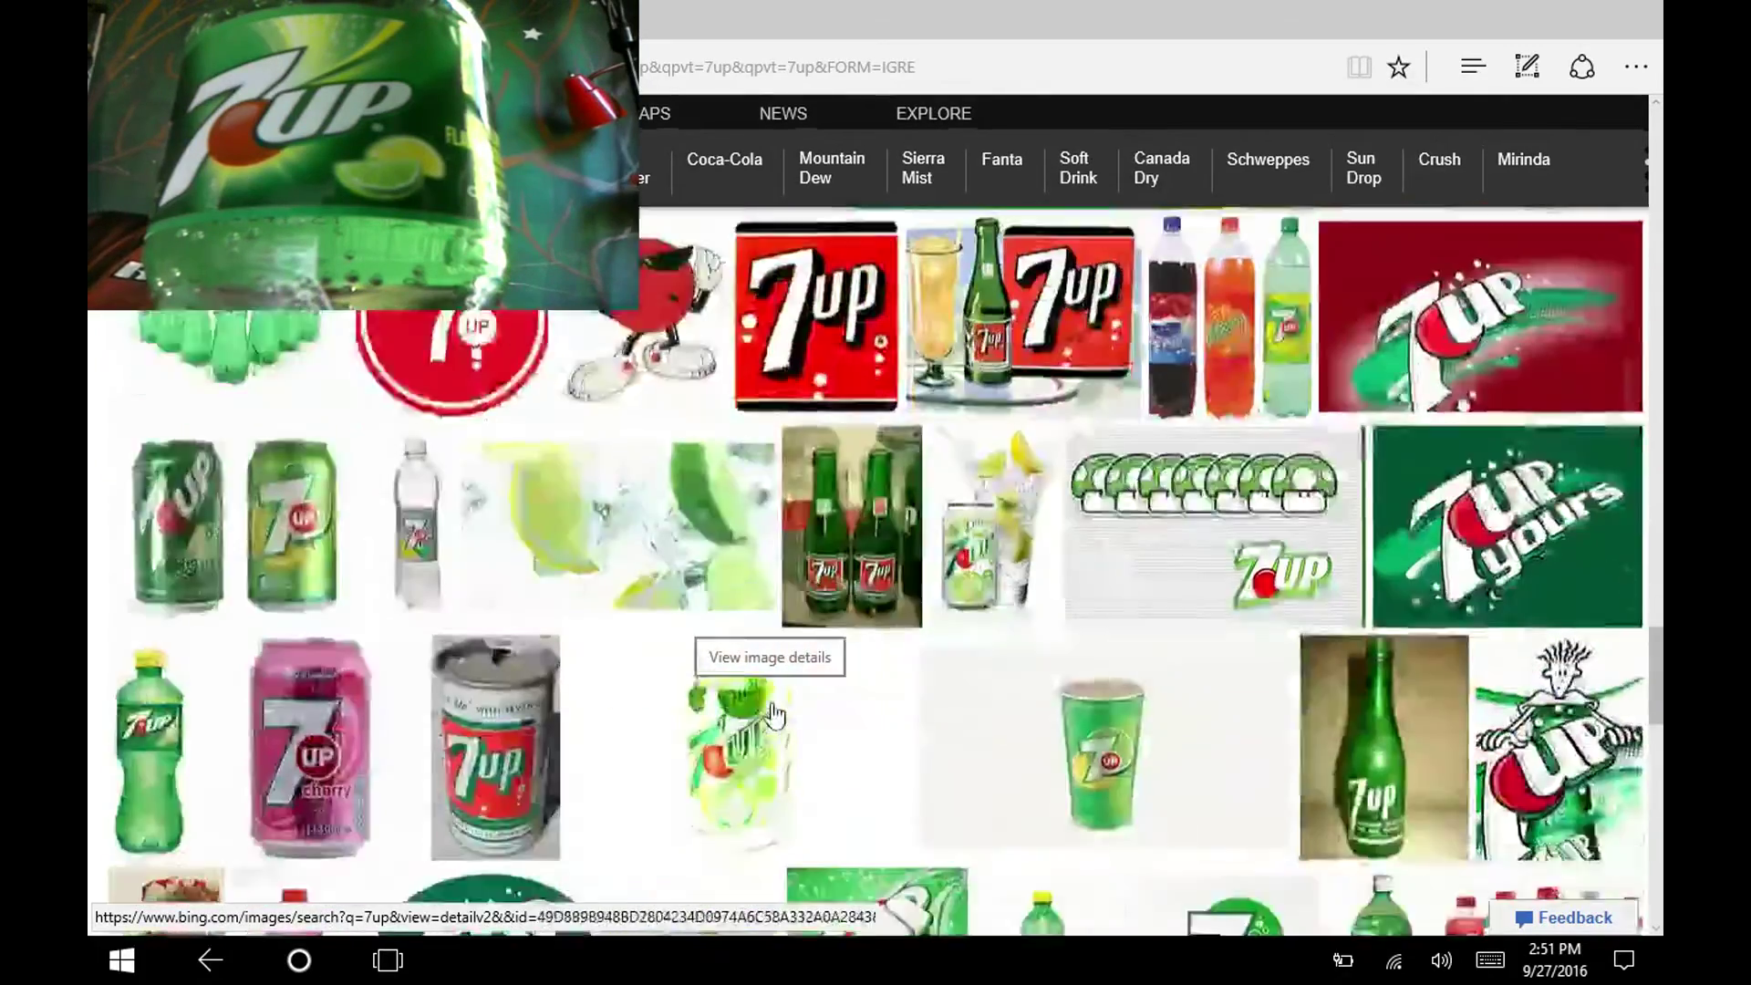
scroll(773, 712, "down", 5)
scroll(775, 710, "up", 5)
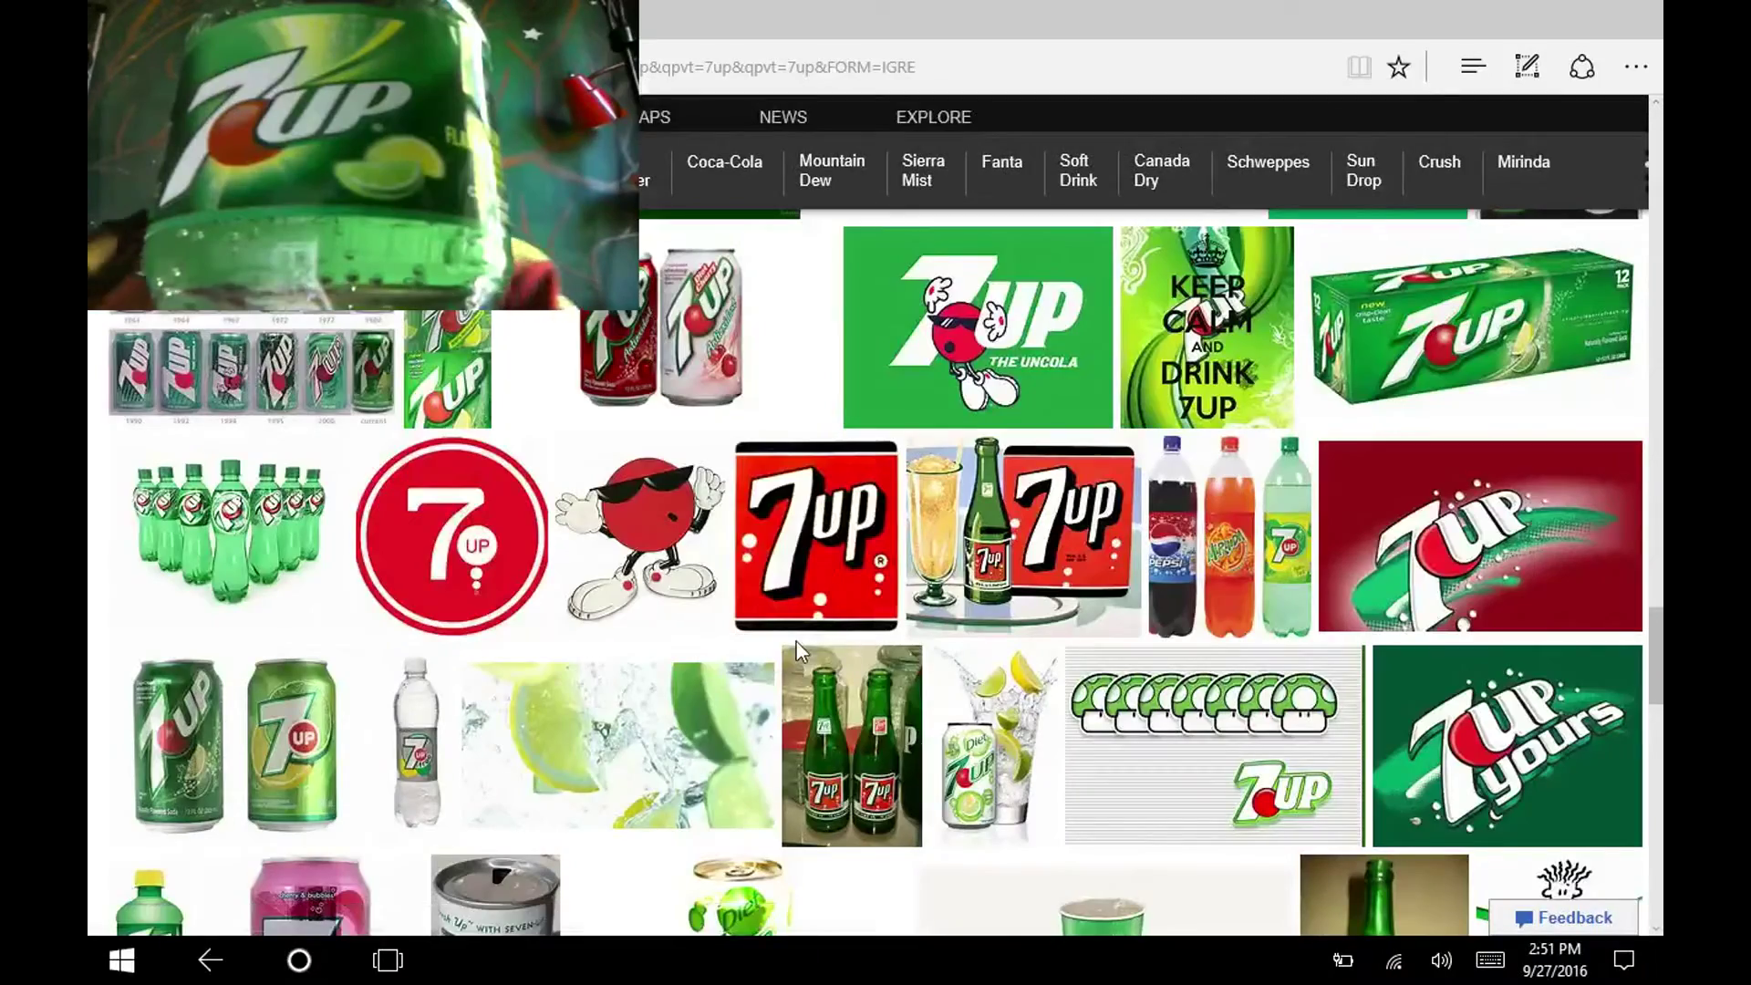
Step: Open the 'Keep Calm and Drink 7UP' image details, then show all open windows
left_click(1194, 363)
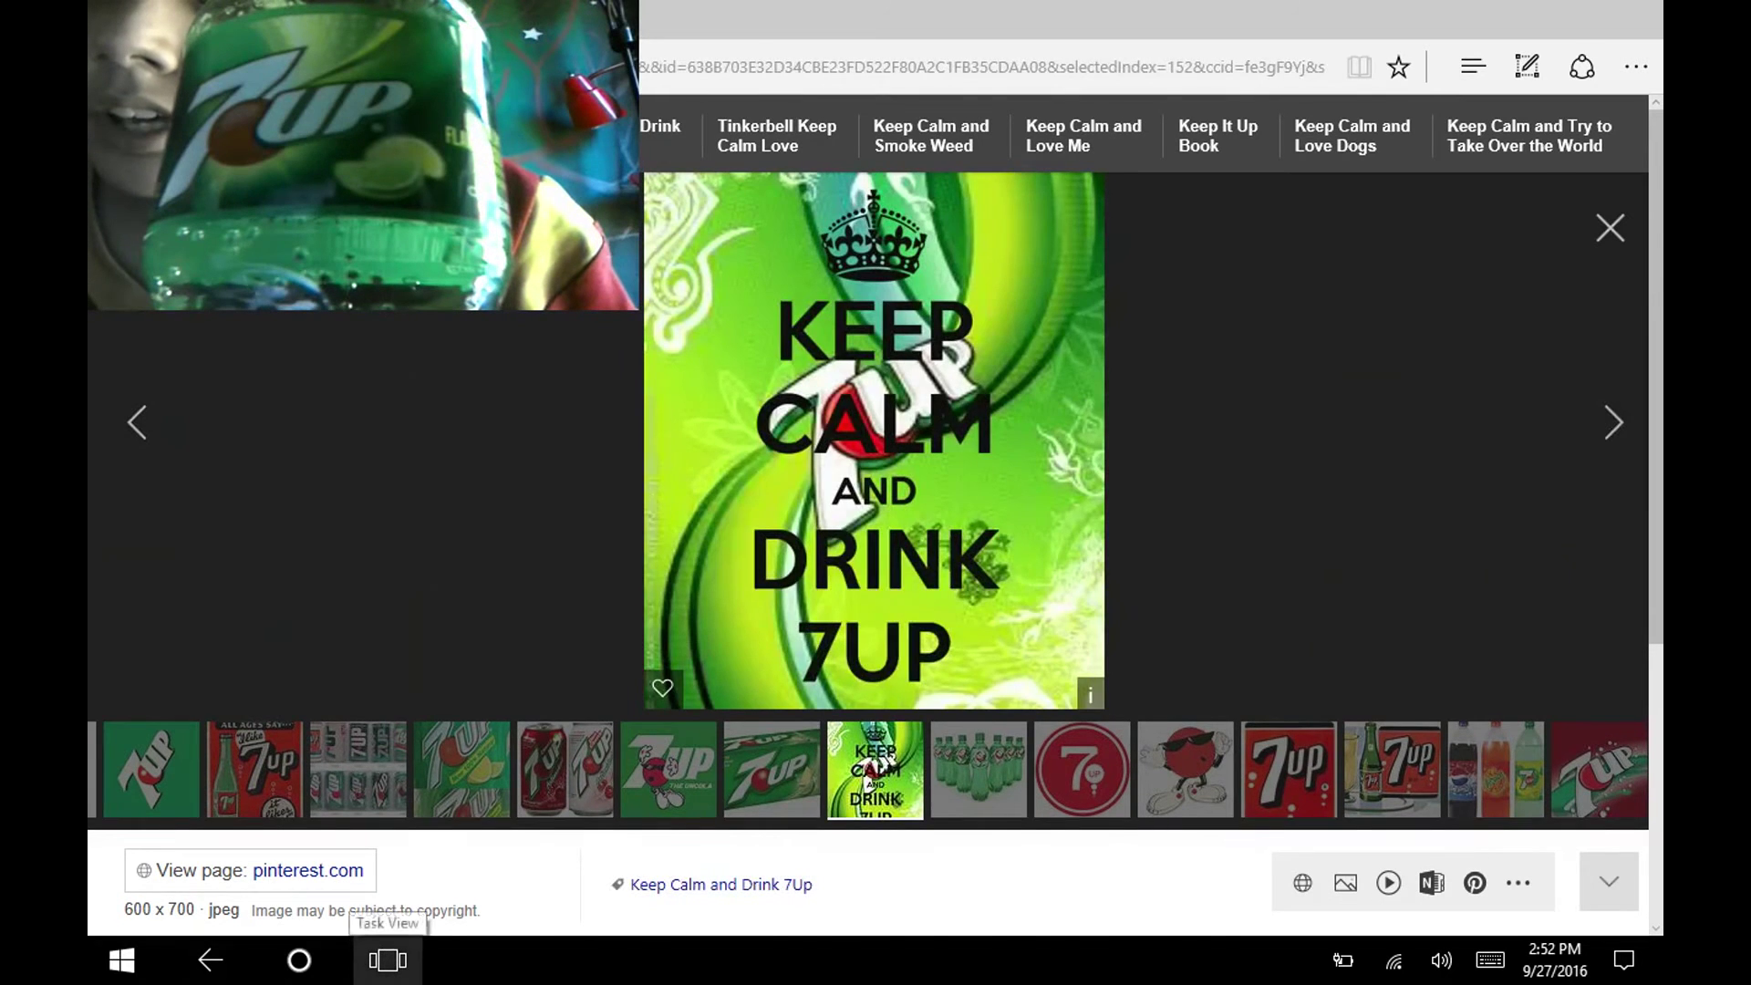
left_click(390, 959)
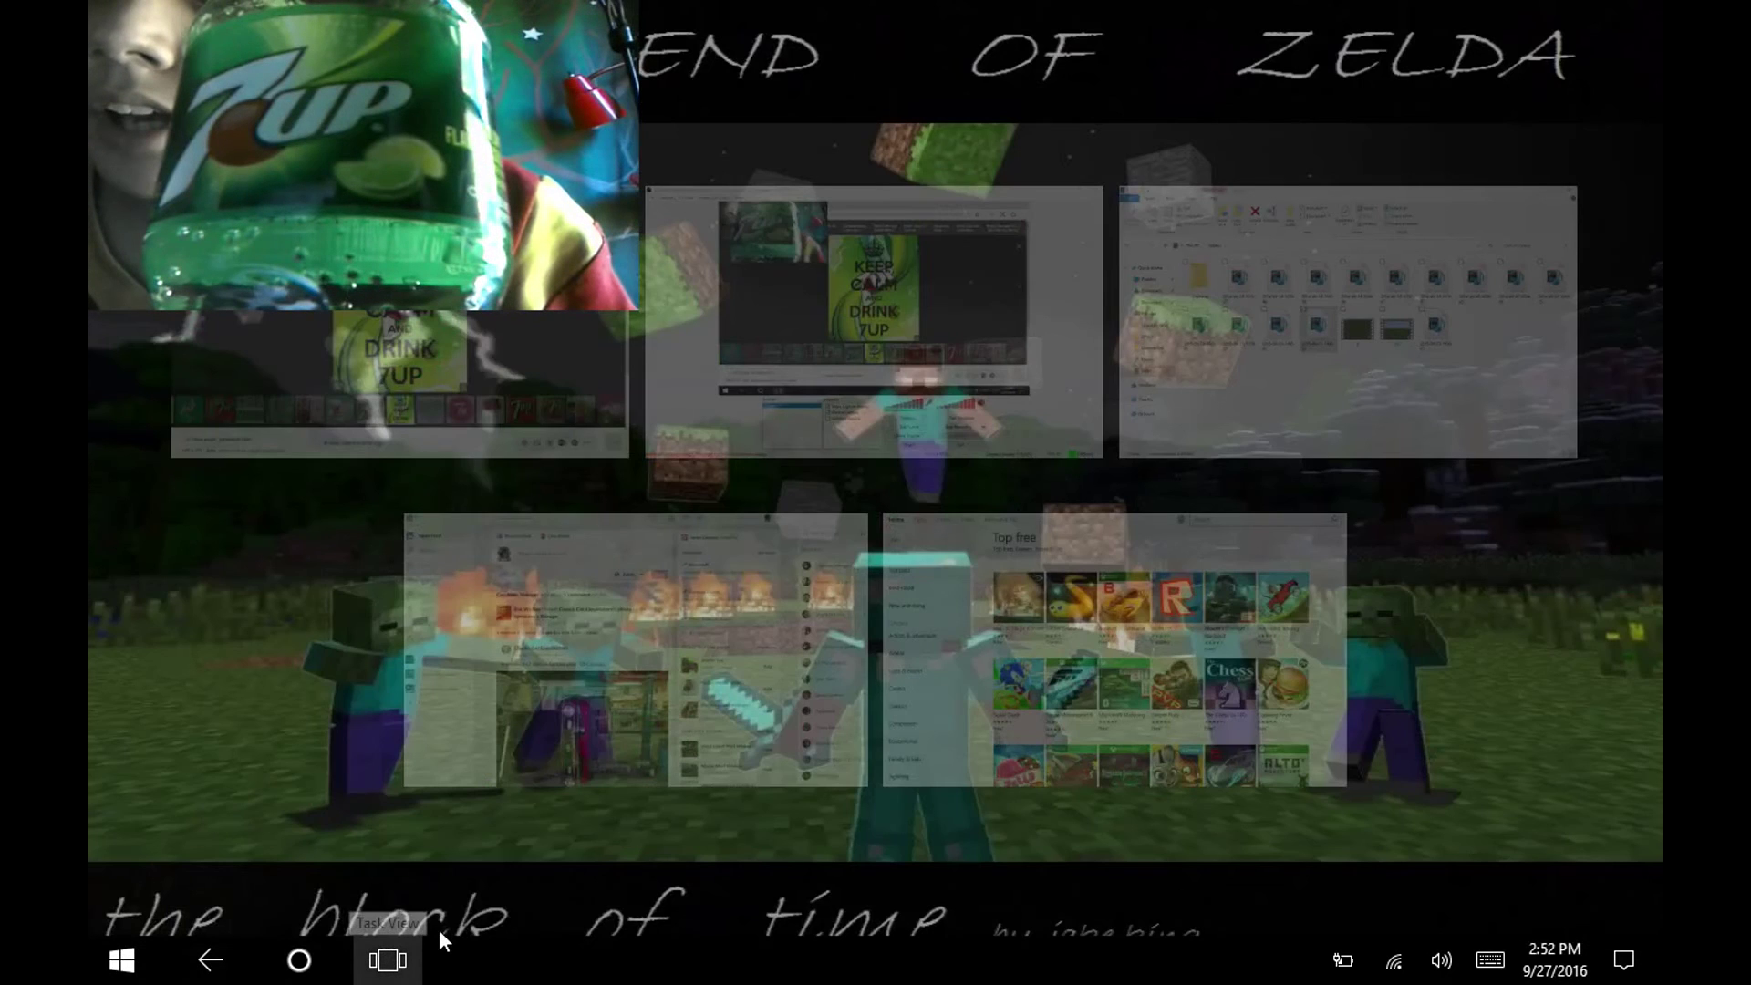